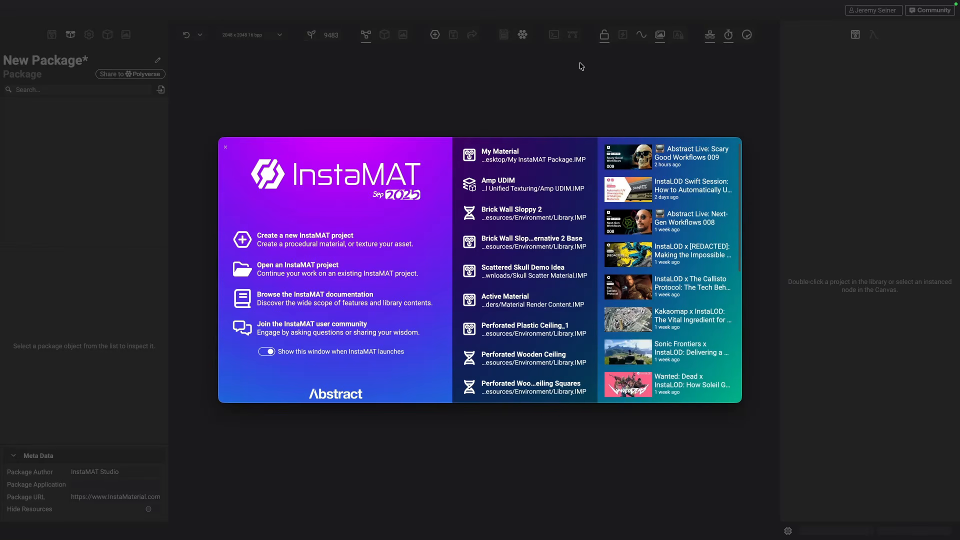
Step: Create a new Element Graph project without a template
left_click(317, 240)
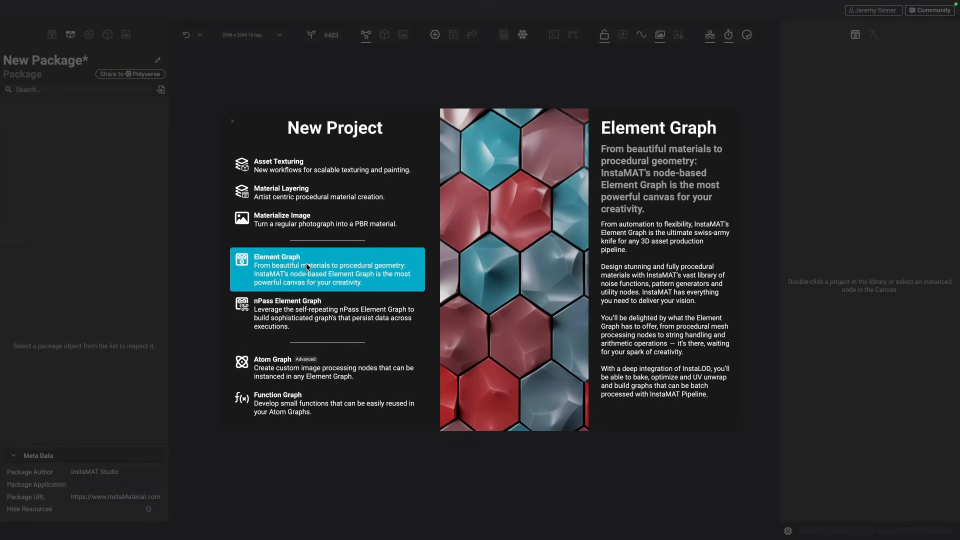
left_click(308, 268)
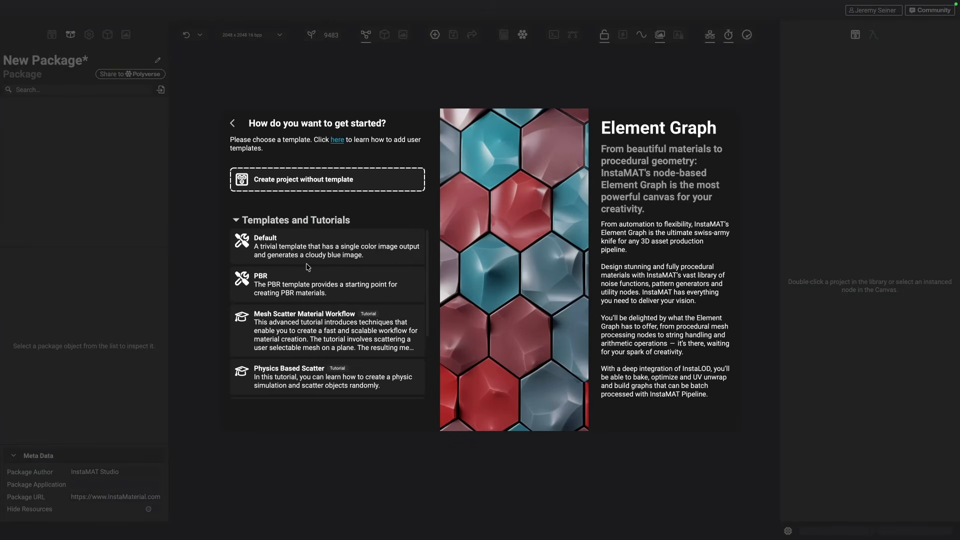
left_click(336, 185)
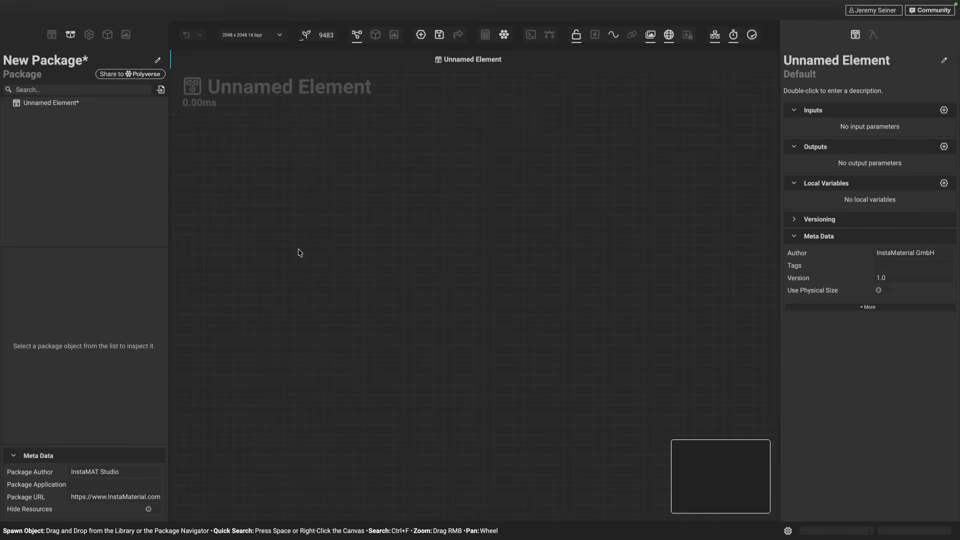
Step: Import Communicator No UVs.fbx into the package and expand its Meshes folder
left_click_drag(299, 253, 323, 184)
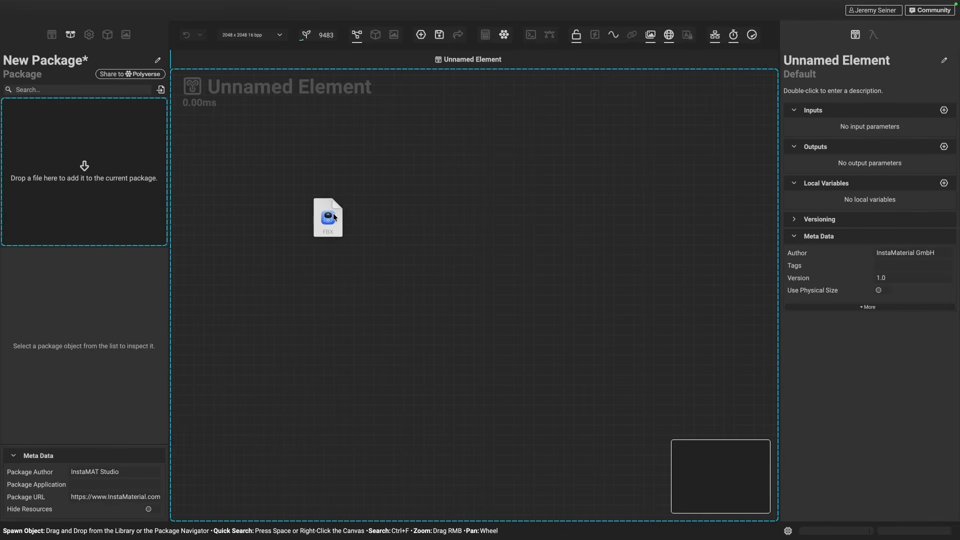
left_click_drag(341, 244, 61, 176)
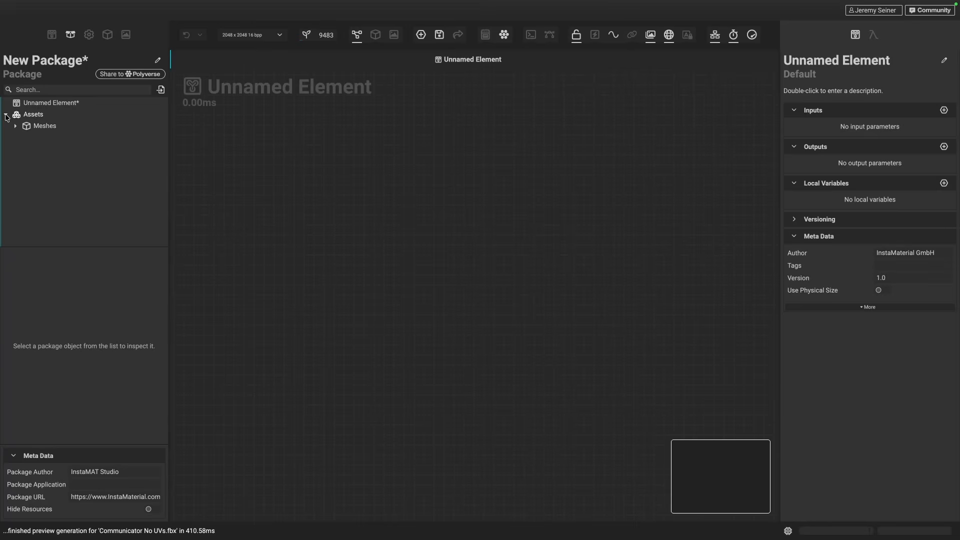
left_click(15, 126)
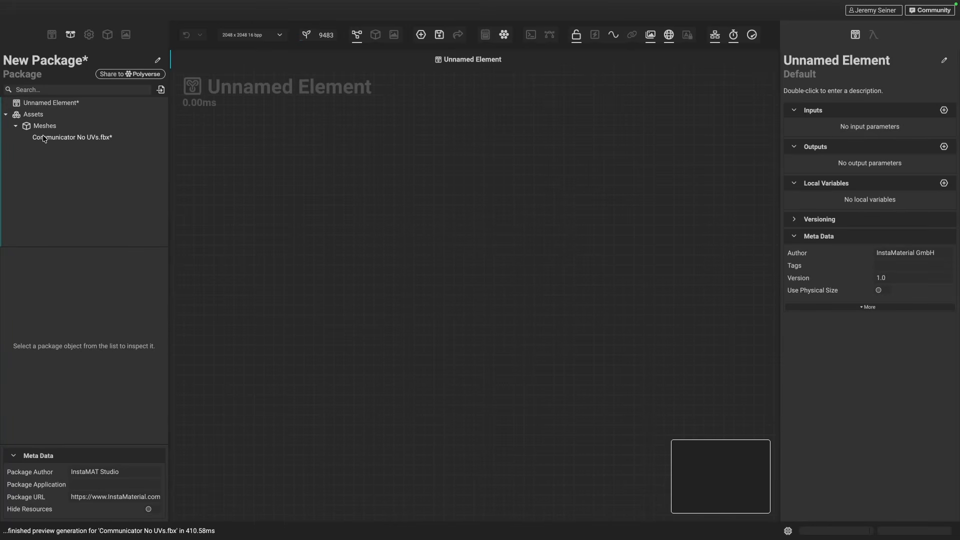
Step: Preview the Communicator No UVs.fbx mesh in 3D, then return to the package contents and select Unnamed Element
left_click(64, 138)
double_click(64, 138)
mouse_move(189, 191)
left_mouse_down("alt")
mouse_move(148, 182)
mouse_move(149, 172)
mouse_move(173, 191)
mouse_move(114, 171)
mouse_move(218, 176)
mouse_move(150, 175)
mouse_move(192, 174)
mouse_move(206, 193)
mouse_move(187, 187)
left_mouse_up("alt")
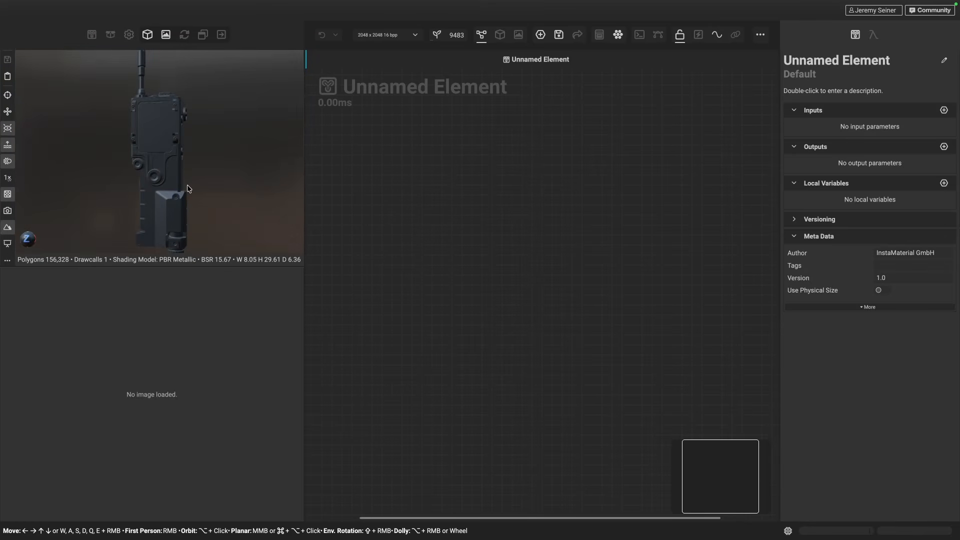
left_click(110, 35)
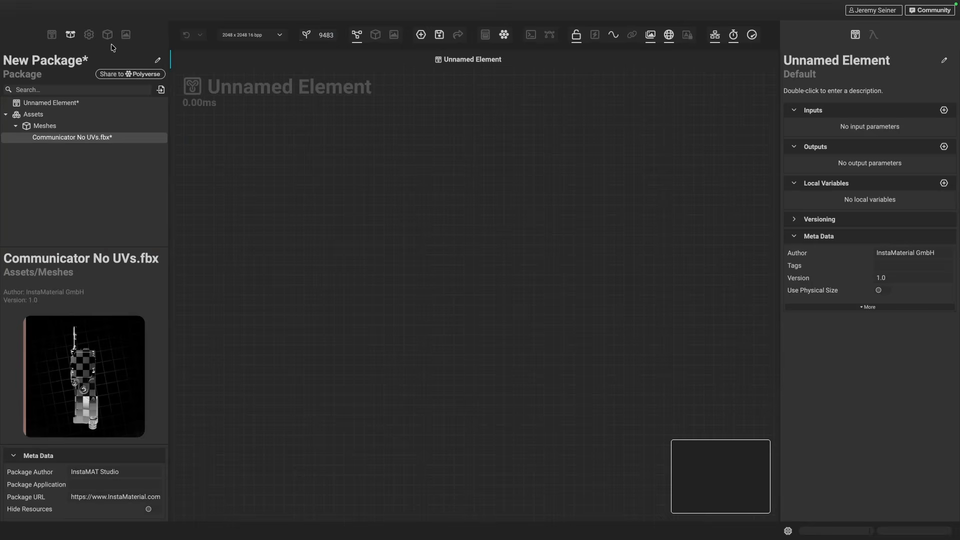
left_click(59, 103)
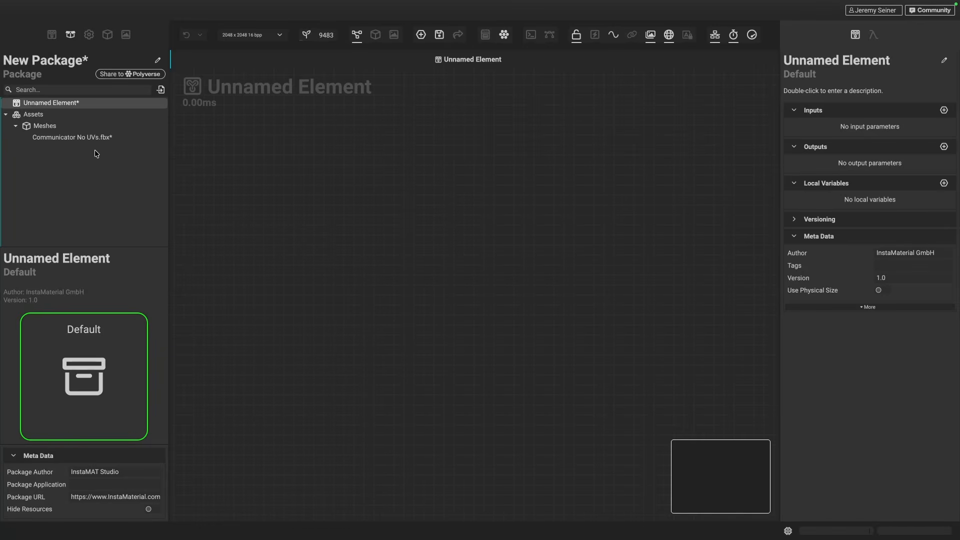
Step: Place Communicator No UVs.fbx on the canvas as an Element Mesh and show the node's mesh in the 3D viewport
left_click_drag(71, 142, 444, 225)
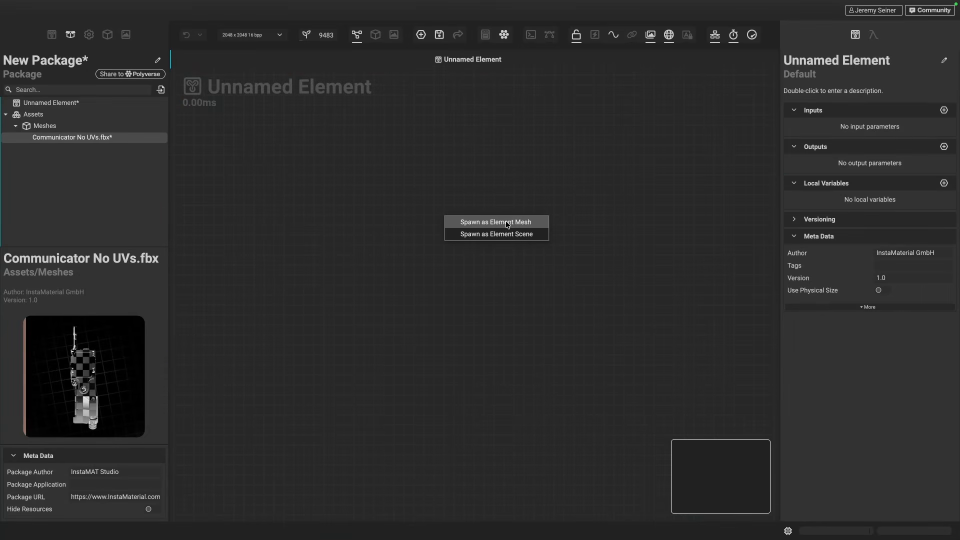
left_click(539, 224)
left_click_drag(449, 209, 439, 239)
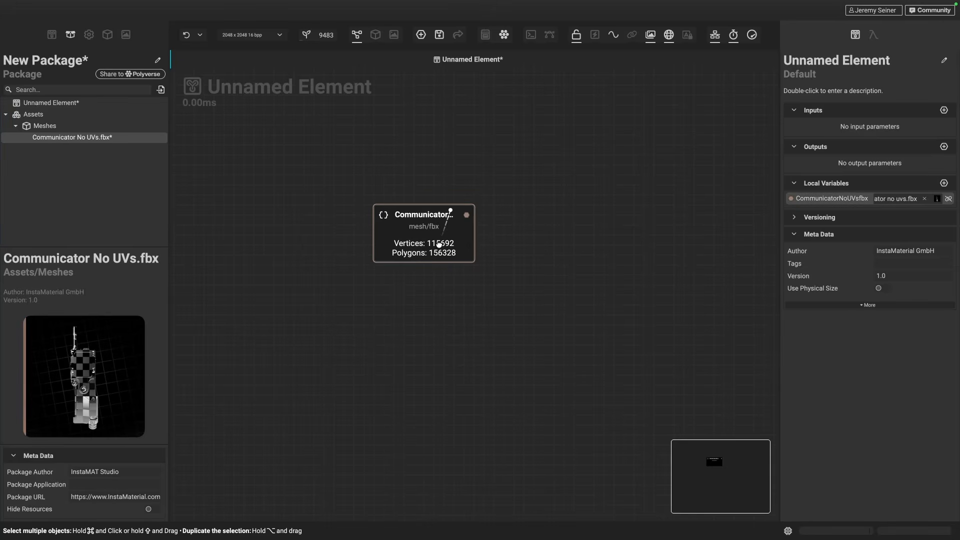
double_click(469, 215)
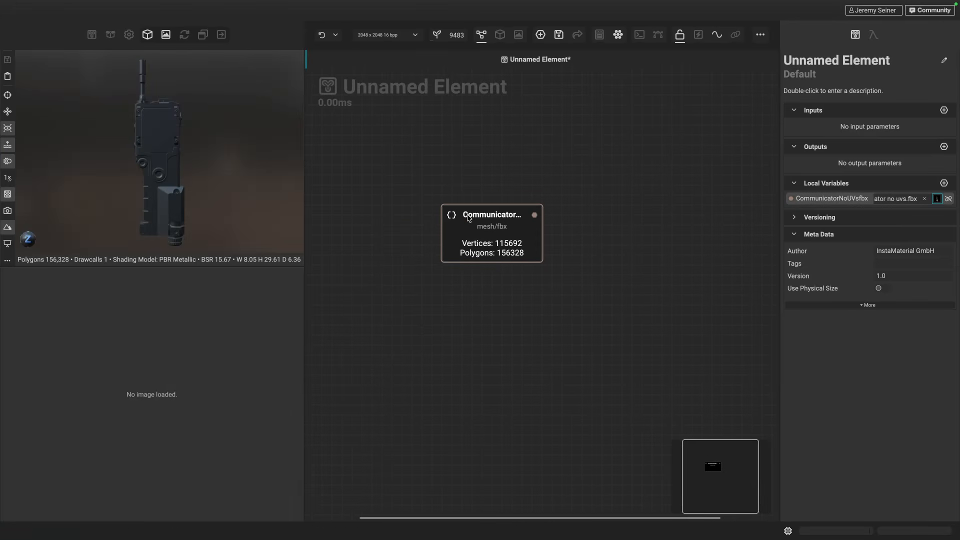
left_click_drag(183, 132, 147, 141, "alt")
left_click_drag(506, 250, 454, 258)
left_click(583, 246)
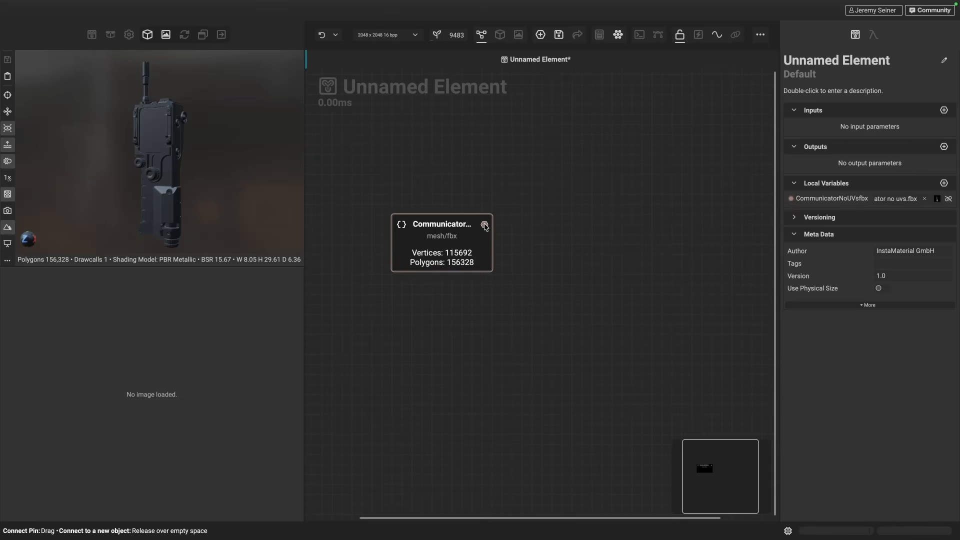
Step: Add a Mesh UV node fed by the Communicator mesh output and display its UV map in the image viewer
left_click_drag(484, 224, 550, 292)
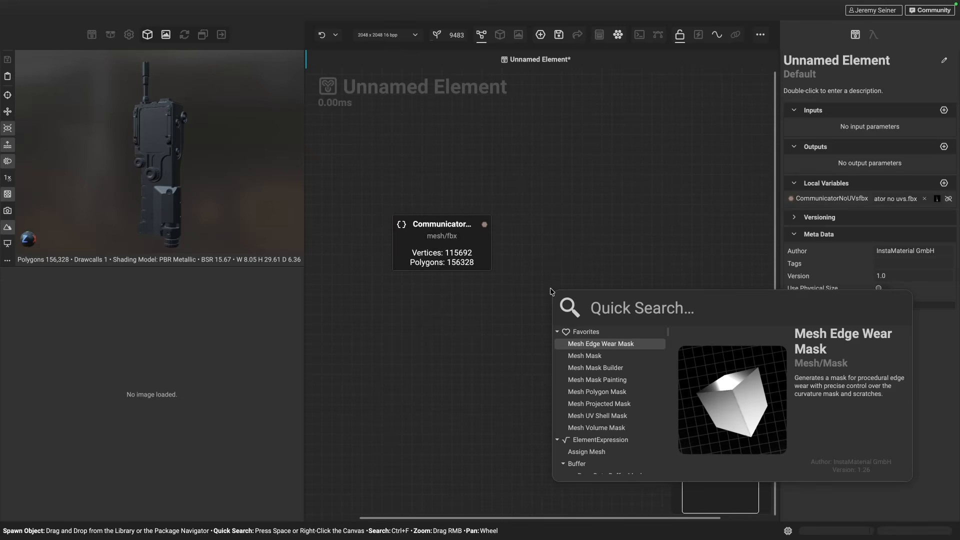
type("mesh uv")
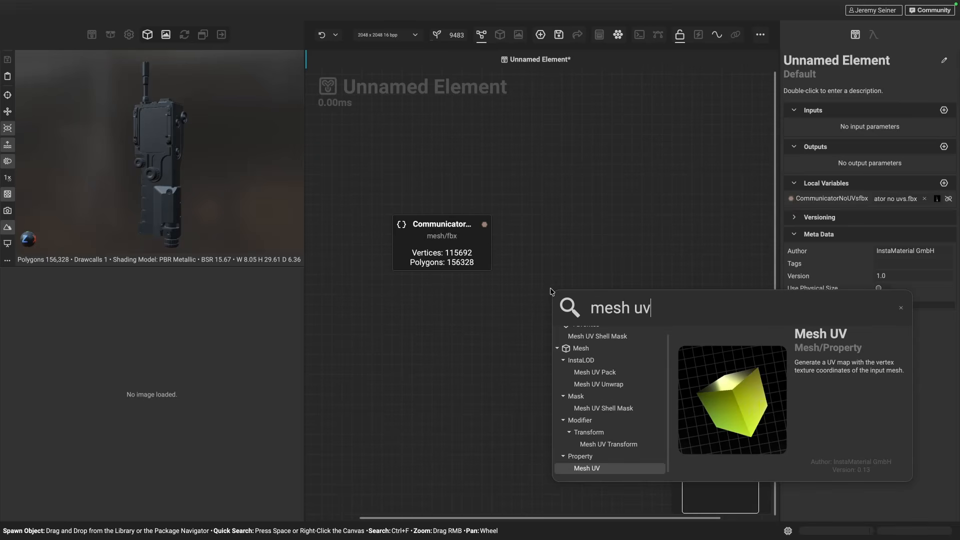
key("Return")
left_click_drag(577, 273, 638, 324)
left_click(645, 304)
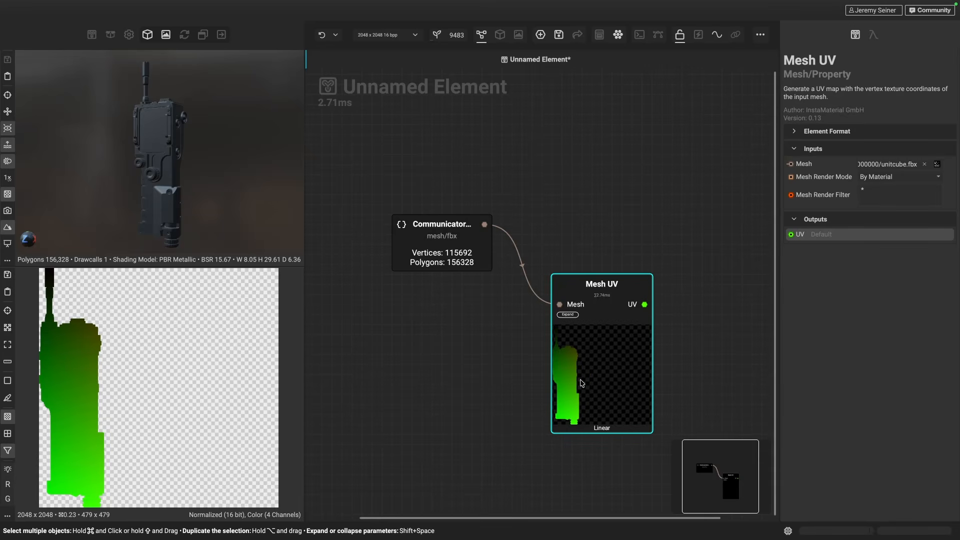
left_click_drag(577, 383, 577, 403)
Step: Add a Mesh UV Unwrap node above the Mesh UV node and set its Strategy to Hard Surface Axial
scroll(577, 403, "right", 2)
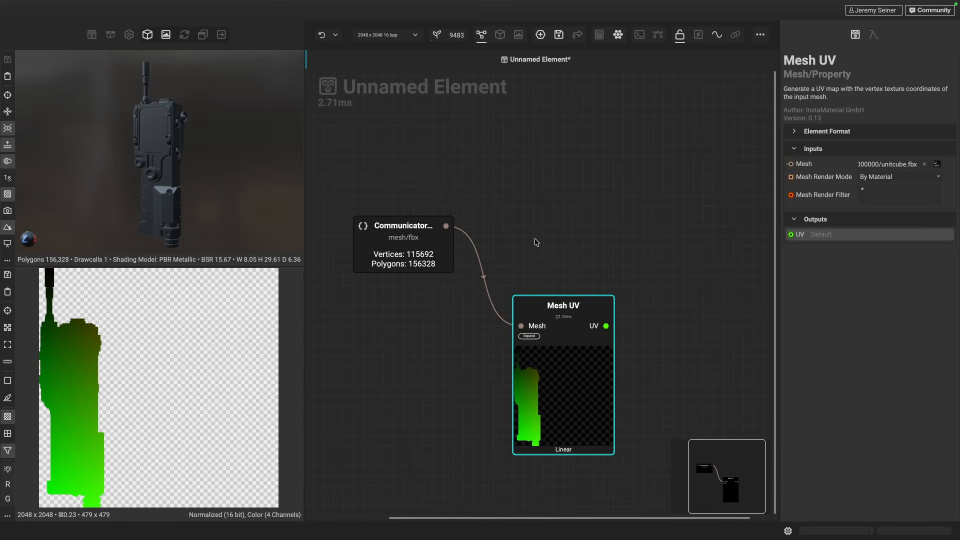
scroll(532, 225, "right", 1)
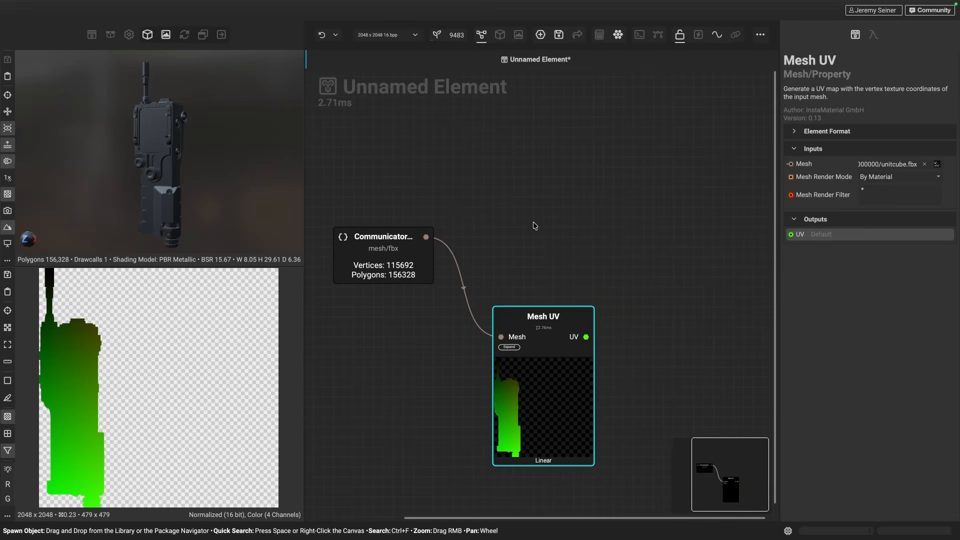
left_click(531, 216)
key("space")
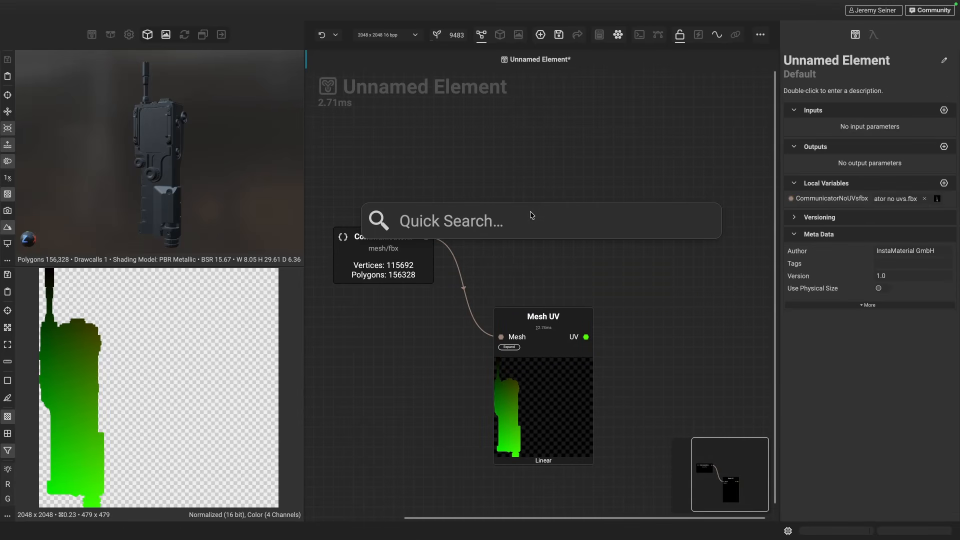
type("mesh uv un")
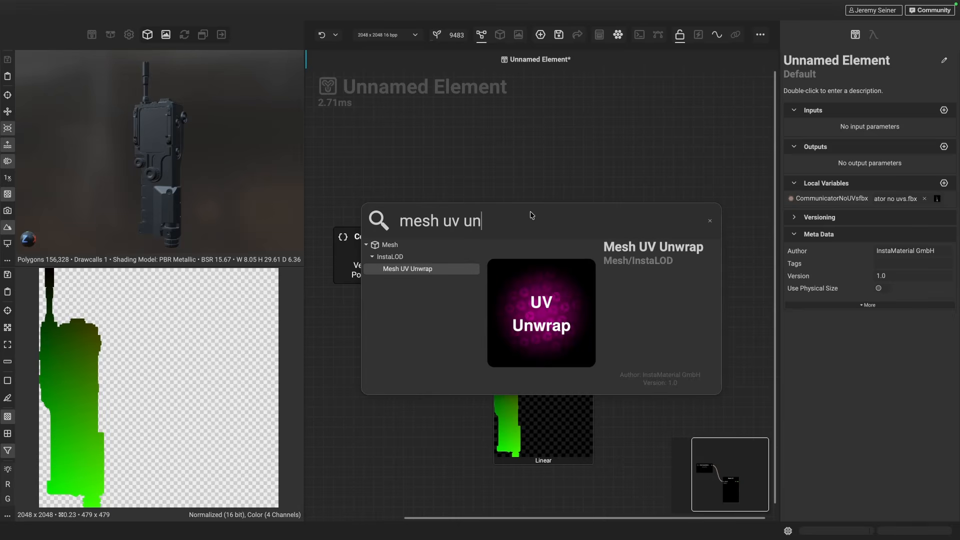
key("Return")
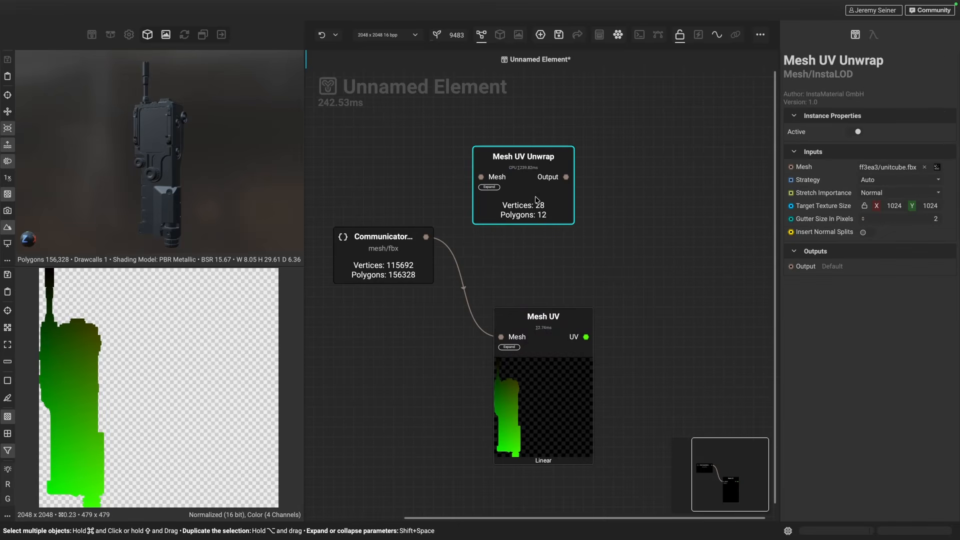
left_click_drag(538, 215, 569, 215)
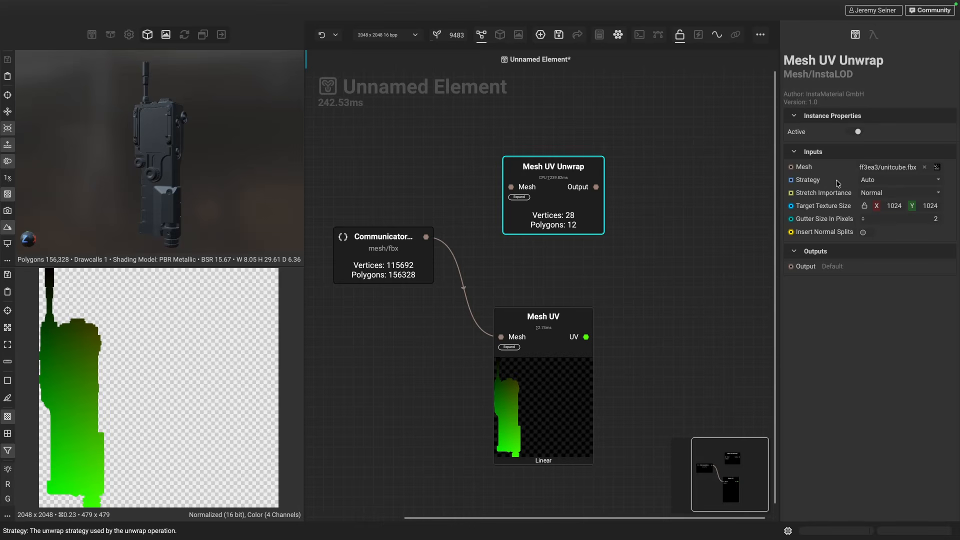
left_click(874, 182)
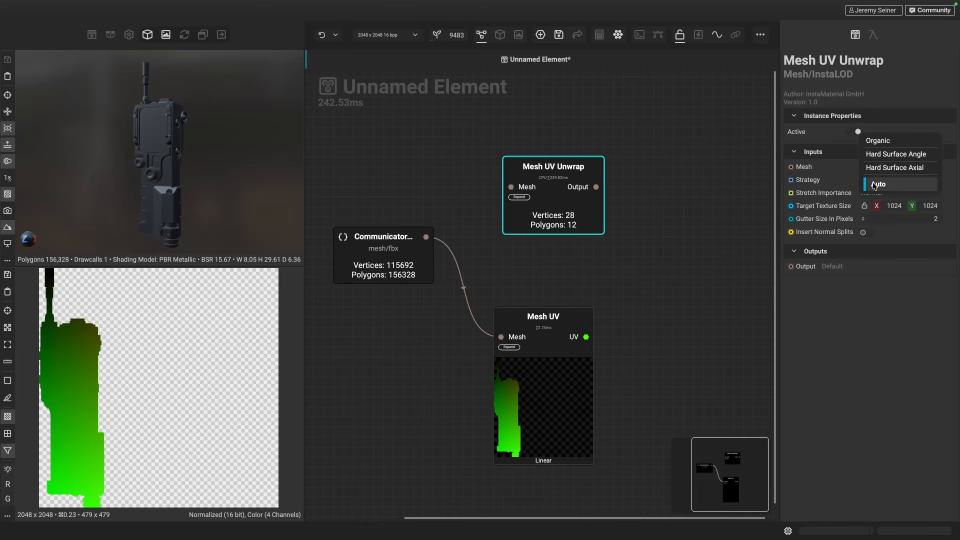
left_click(915, 168)
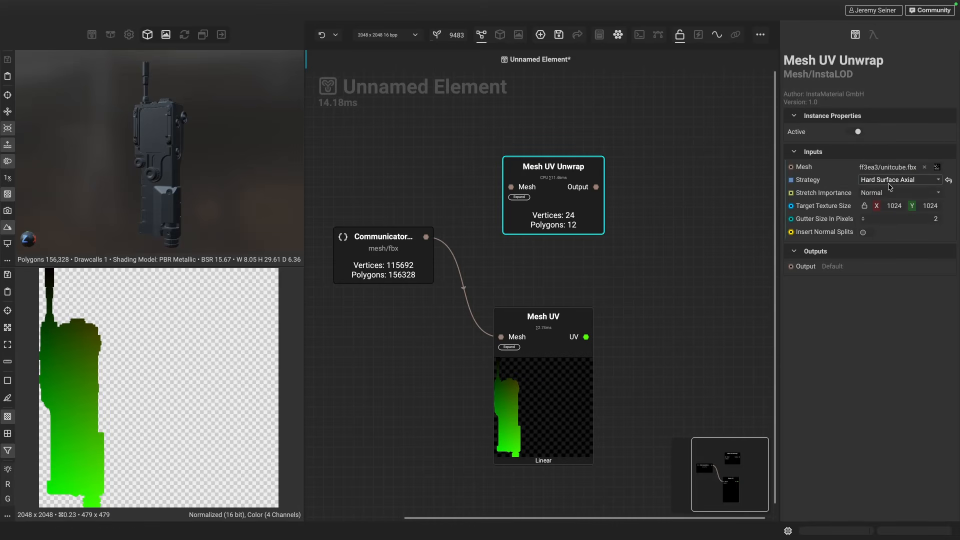
Step: Examine the communicator's flat faces, edges and knobs from several angles in the 3D viewport
left_click_drag(155, 181, 180, 164)
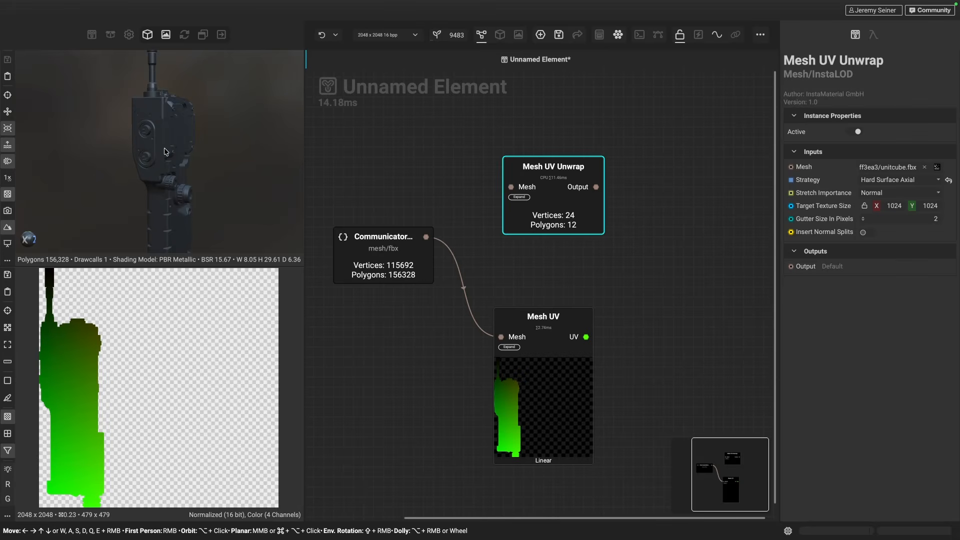
scroll(148, 100, "up", 3)
left_click_drag(152, 107, 143, 114)
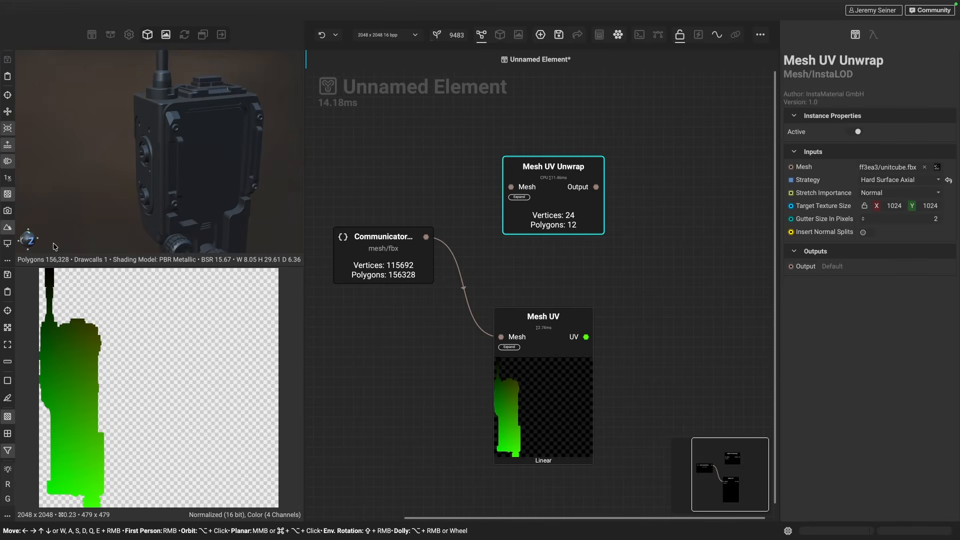
left_click_drag(156, 202, 134, 150)
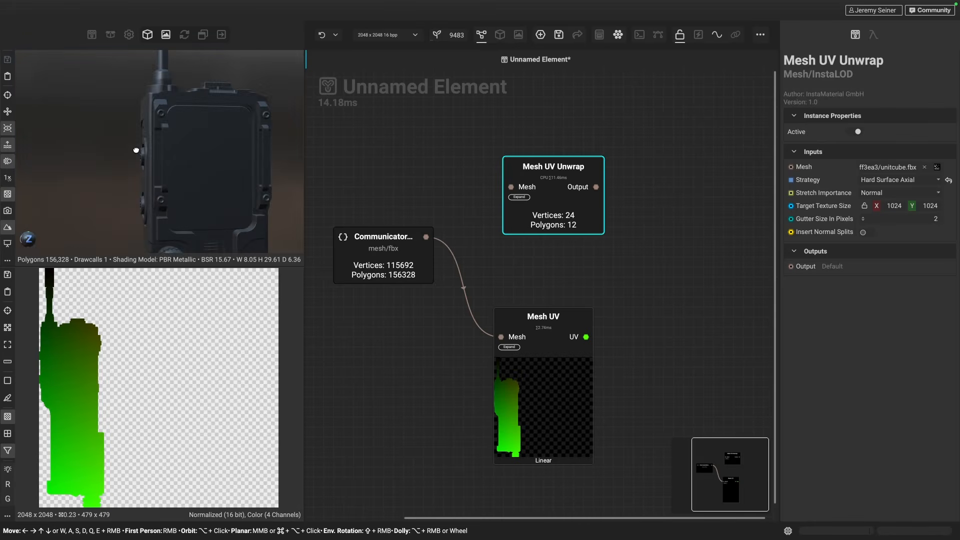
left_click_drag(197, 159, 180, 208)
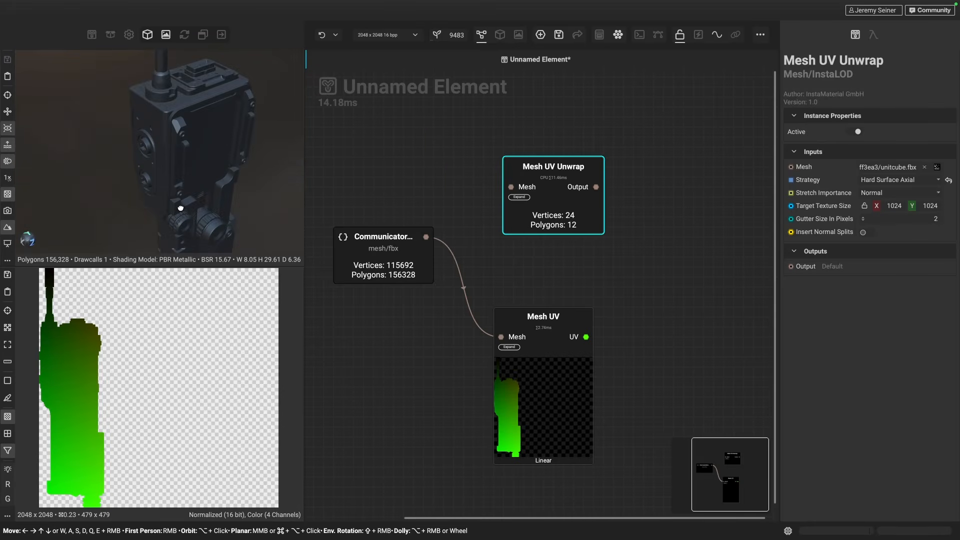
mouse_move(195, 131)
left_mouse_down()
mouse_move(188, 137)
mouse_move(189, 114)
left_mouse_up()
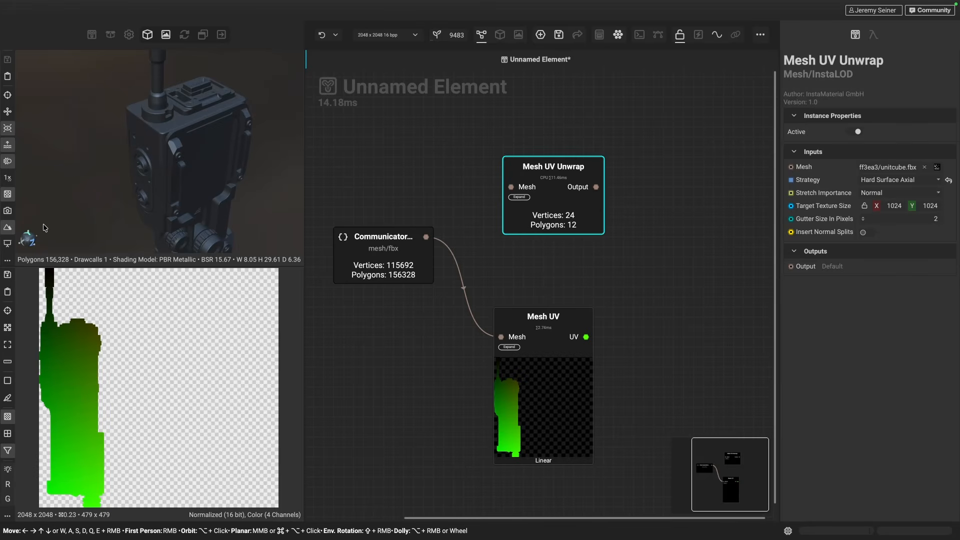
scroll(205, 160, "down", 5)
middle_click_drag(203, 182, 180, 169)
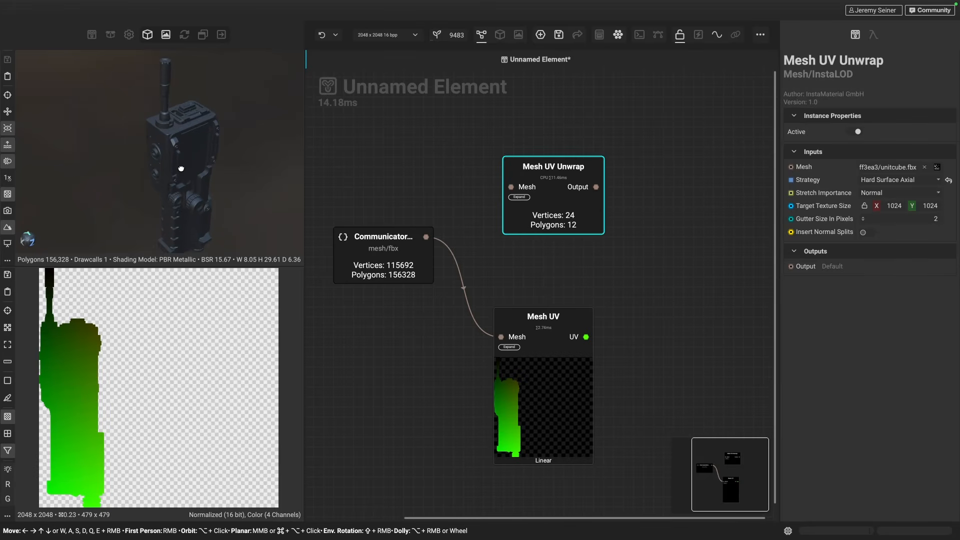
left_click_drag(180, 173, 180, 160, "alt")
middle_click_drag(180, 160, 154, 153)
left_click_drag(155, 153, 124, 149, "alt")
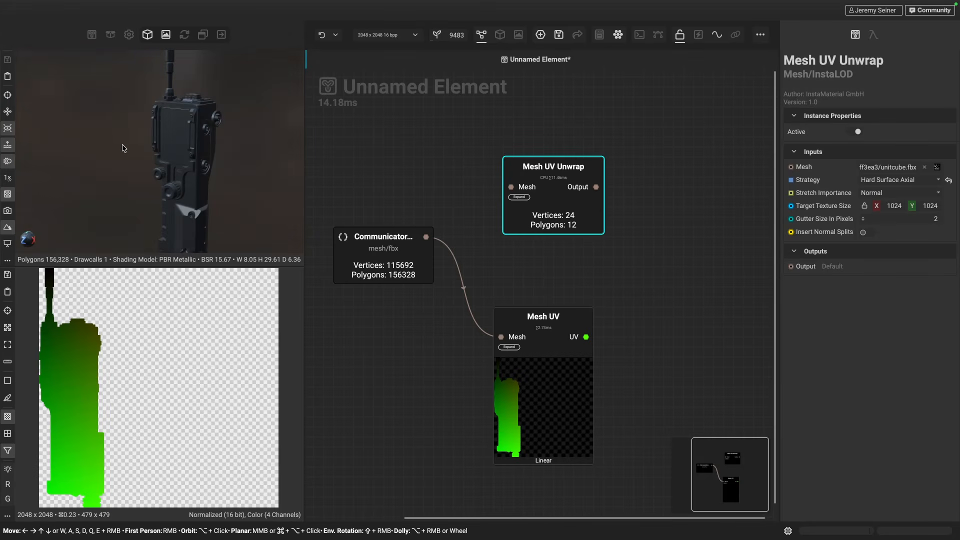
middle_click_drag(167, 150, 152, 159)
left_click_drag(152, 159, 180, 129, "alt")
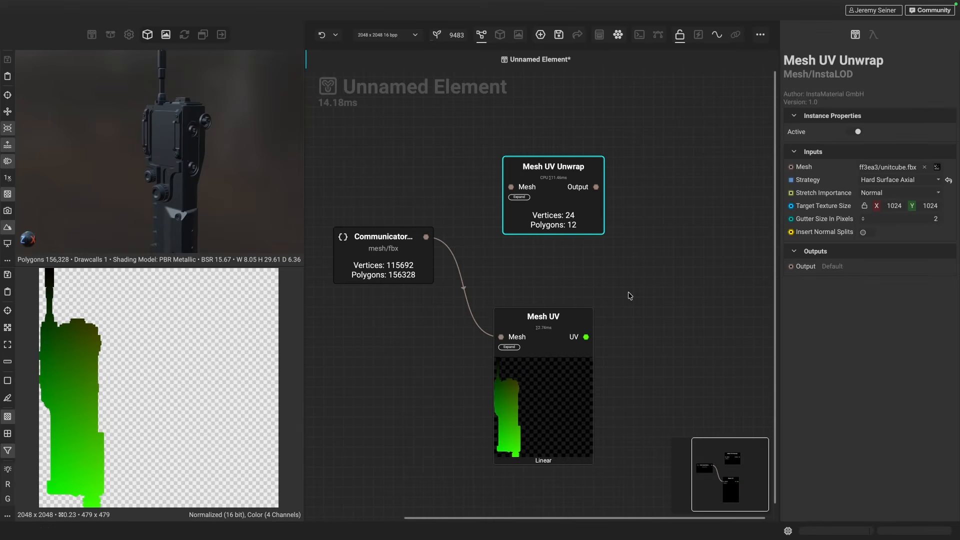
Step: Review the unwrap Strategy options without changing them, and connect the Communicator mesh output to the Mesh UV Unwrap node's Mesh input
left_click(875, 180)
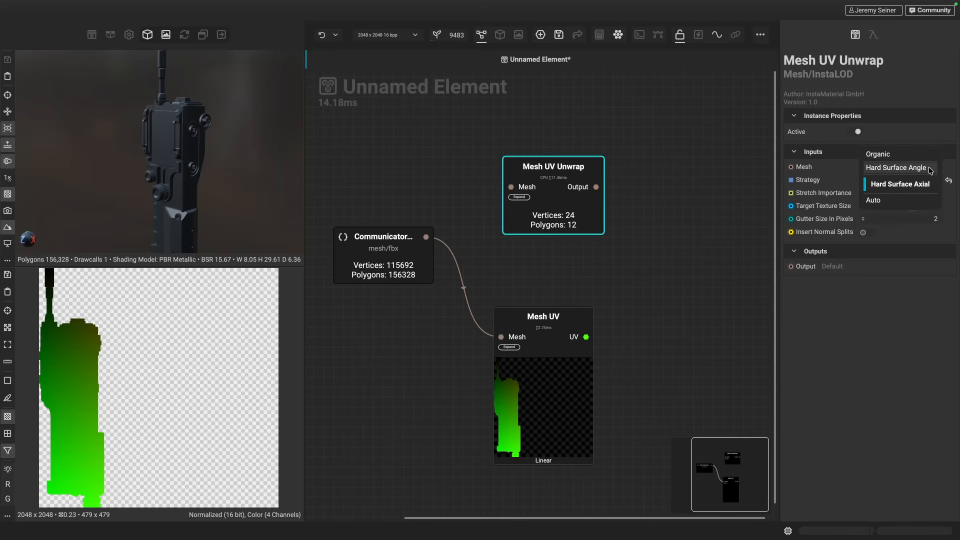
left_click(695, 257)
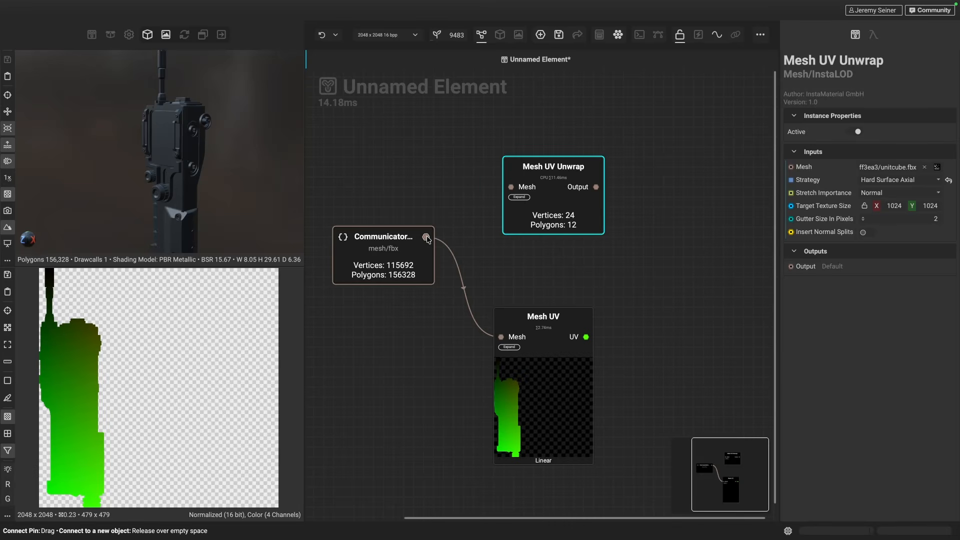
left_click_drag(426, 237, 506, 186)
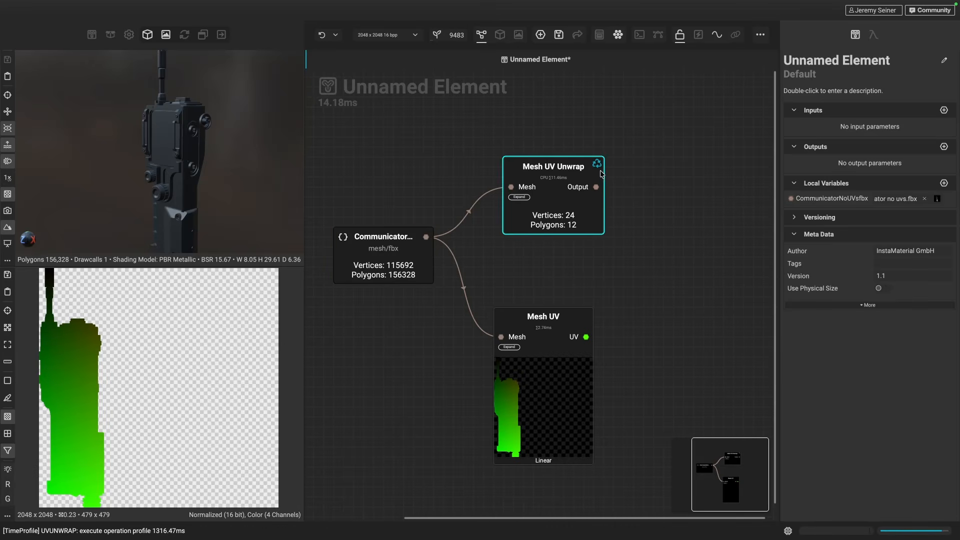
Step: Place the Mesh UV node below and beyond the Mesh UV Unwrap node, and feed its Mesh input from the unwrap node's output
left_click_drag(569, 219, 569, 229)
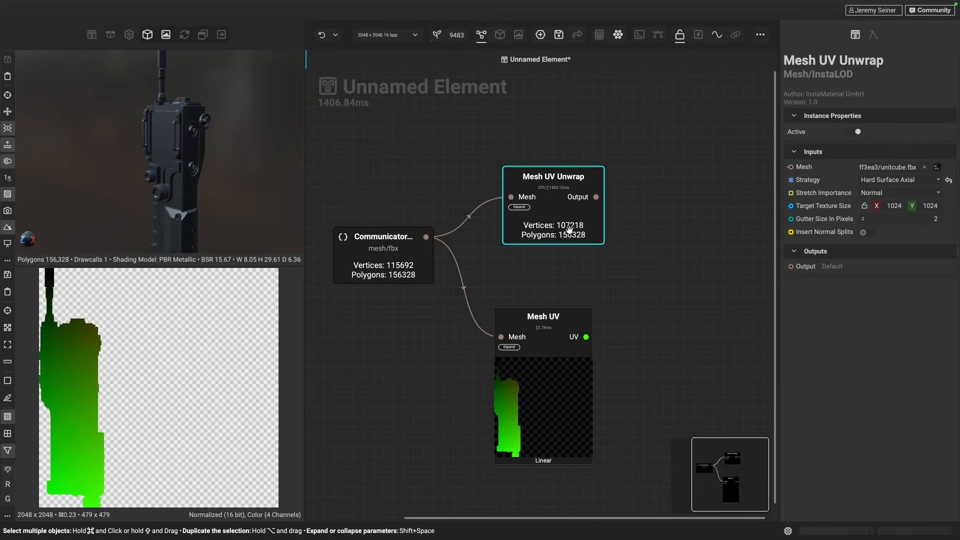
left_click_drag(538, 428, 658, 398)
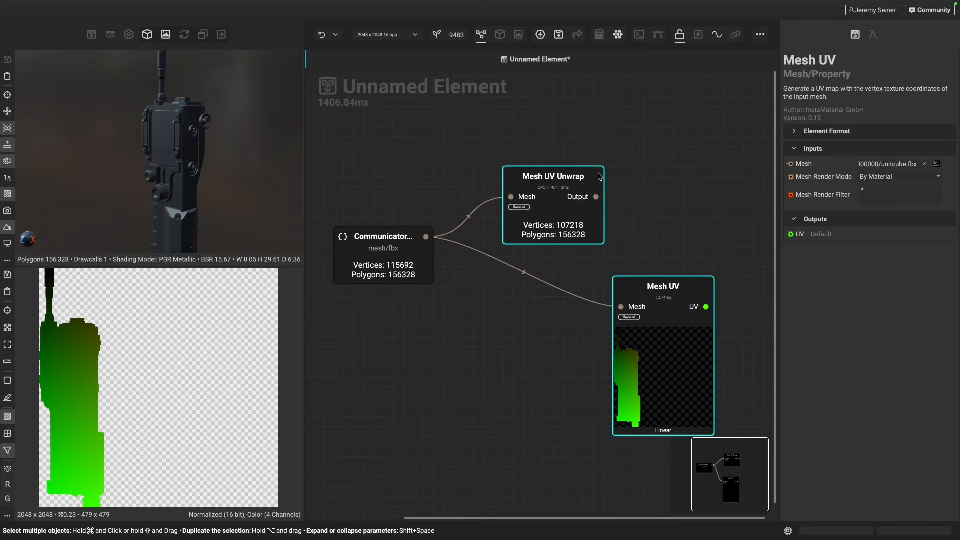
left_click_drag(596, 197, 621, 307)
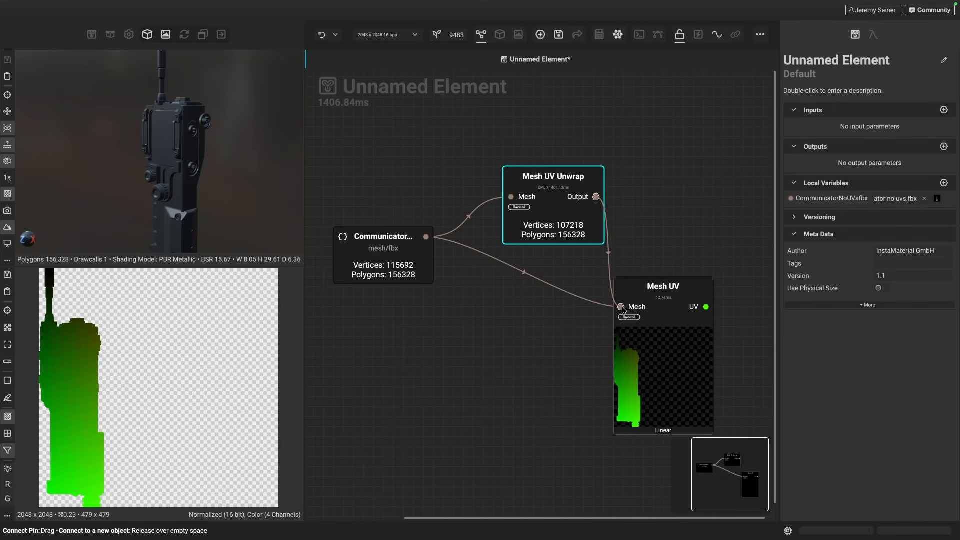
left_click_drag(653, 356, 672, 356)
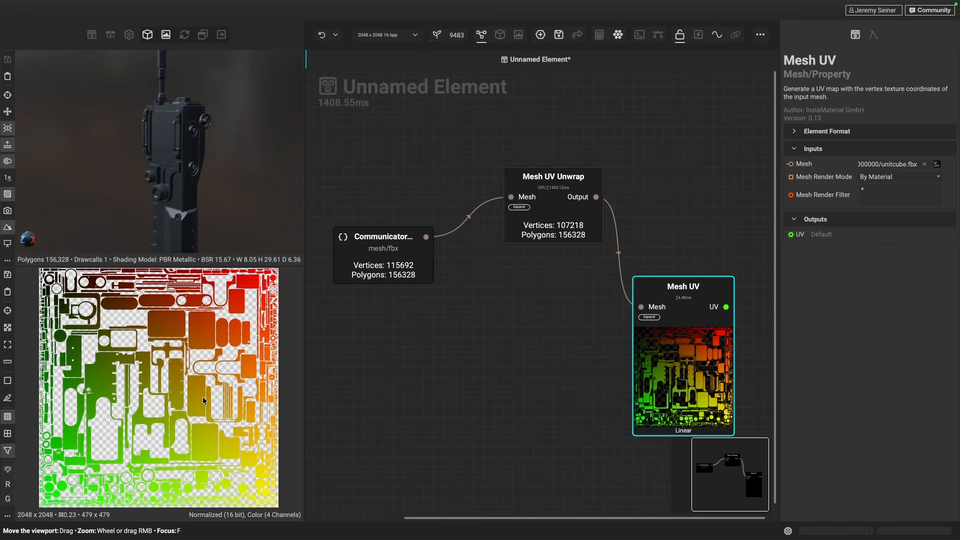
left_click_drag(672, 377, 682, 378)
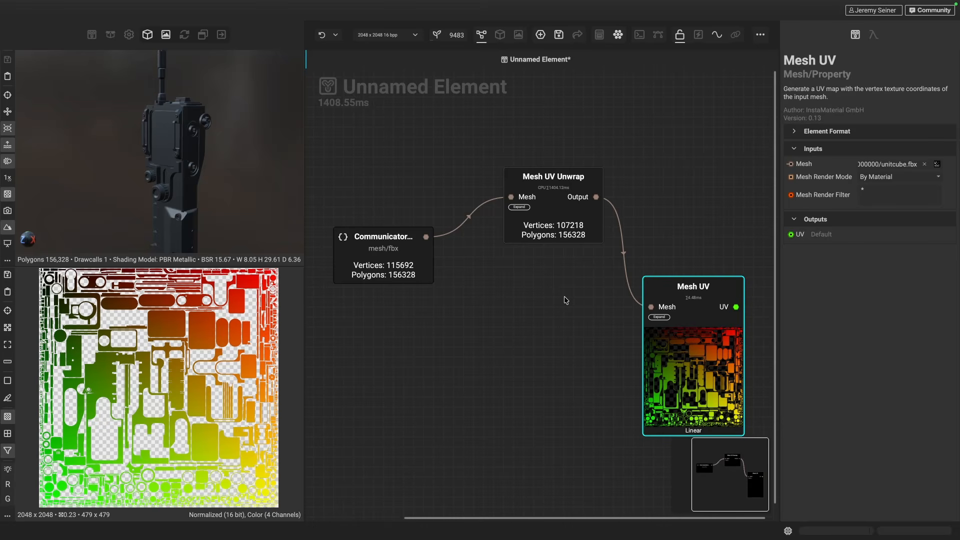
Step: Display the Mesh UV Unwrap output in the 3D viewport and view the communicator from several angles
left_click(596, 199)
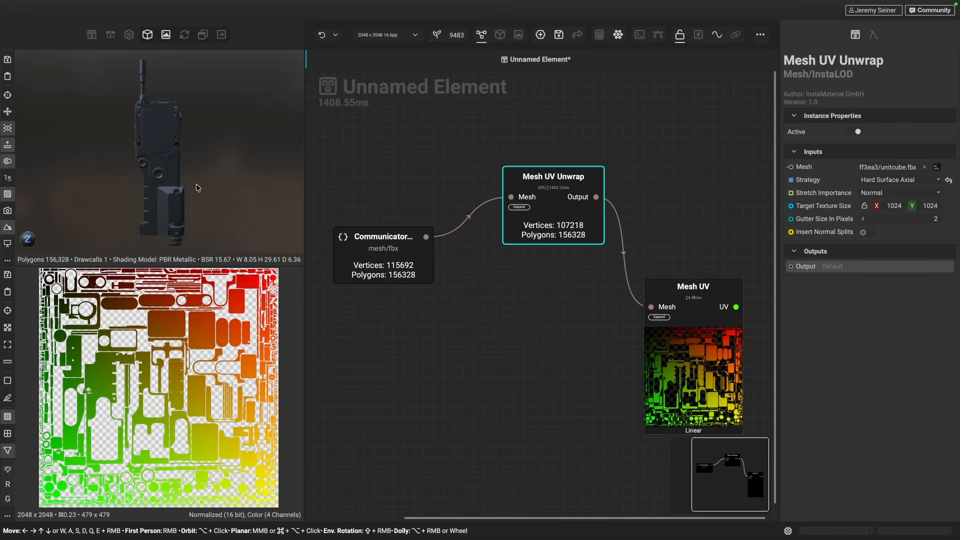
left_click_drag(175, 186, 136, 175, "alt")
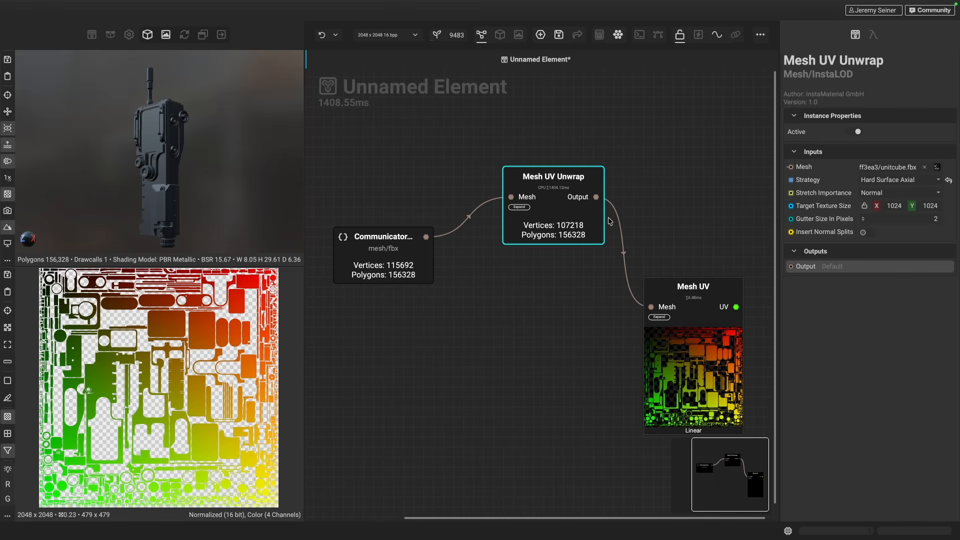
double_click(596, 196)
left_click_drag(239, 191, 206, 180, "alt")
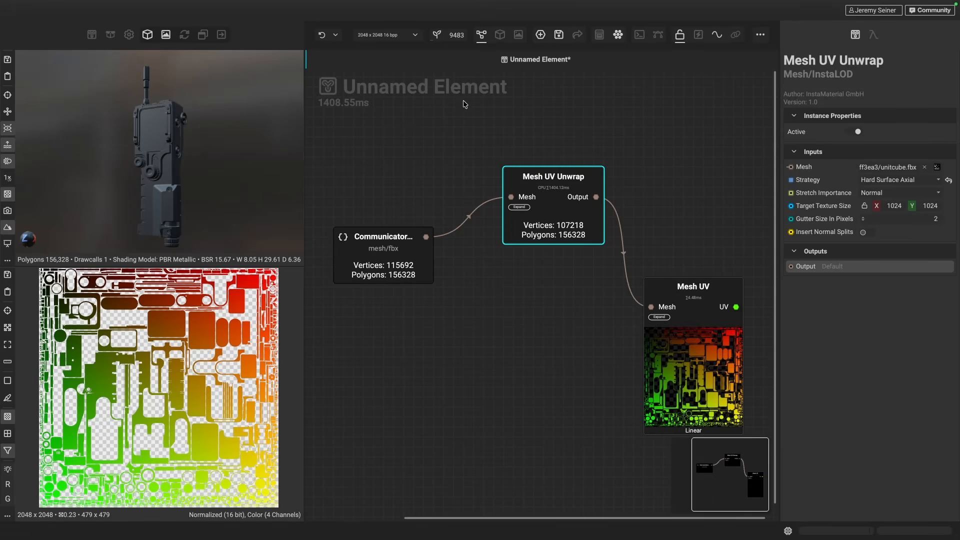
Step: Review the Asset Texturing options for a new project, and leave without creating one
left_click(540, 35)
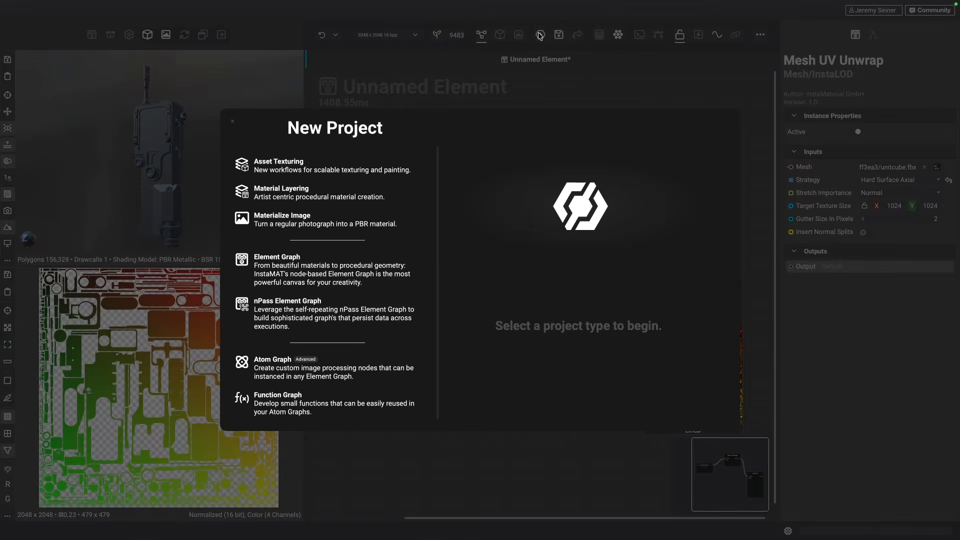
left_click(285, 170)
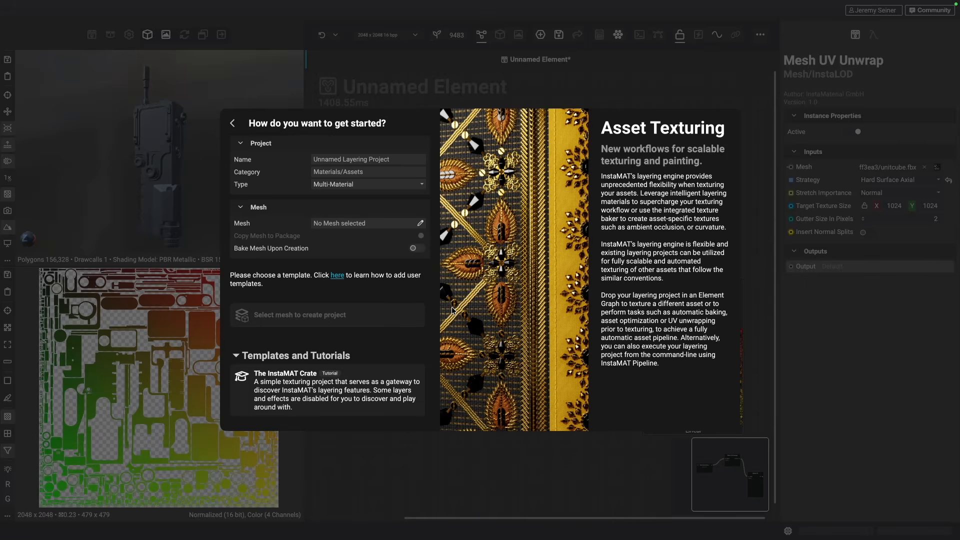
key("Escape")
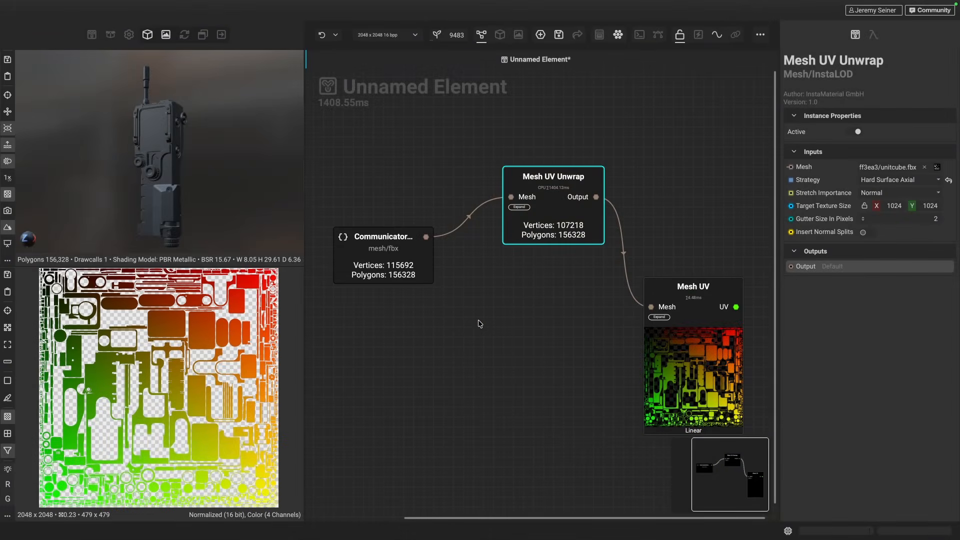
left_click(471, 332)
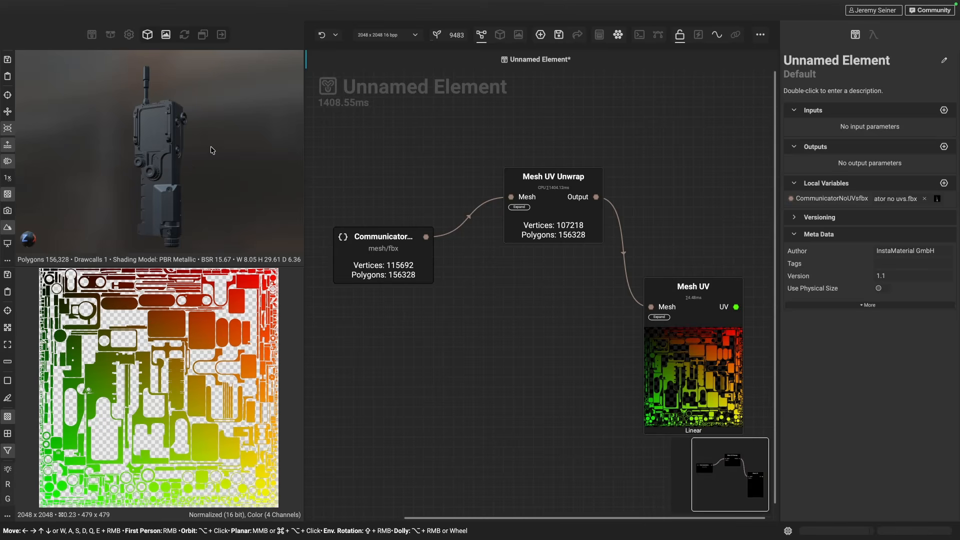
Step: Show the communicator in the large 3D viewport and set the environment Render Mode to UV Grid
left_click(499, 35)
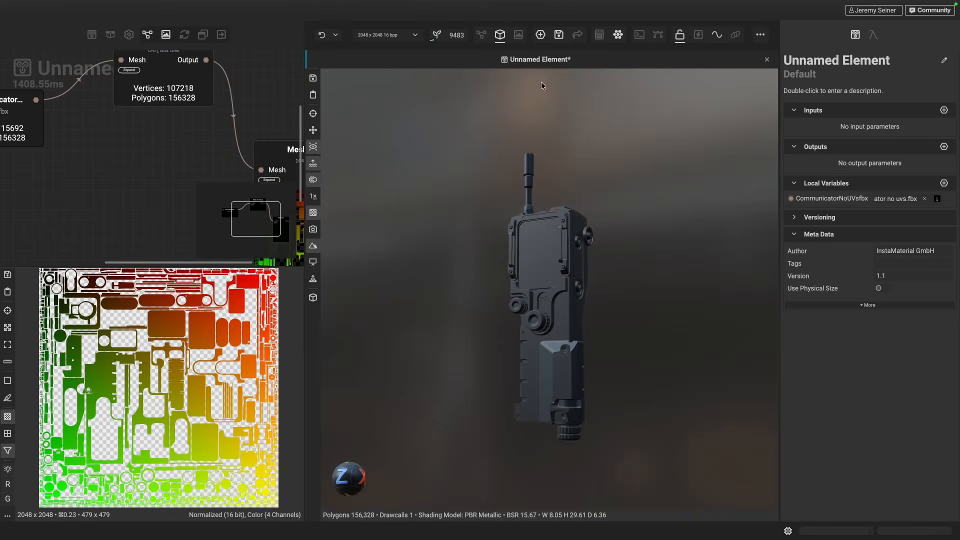
left_click_drag(517, 329, 542, 334, "alt")
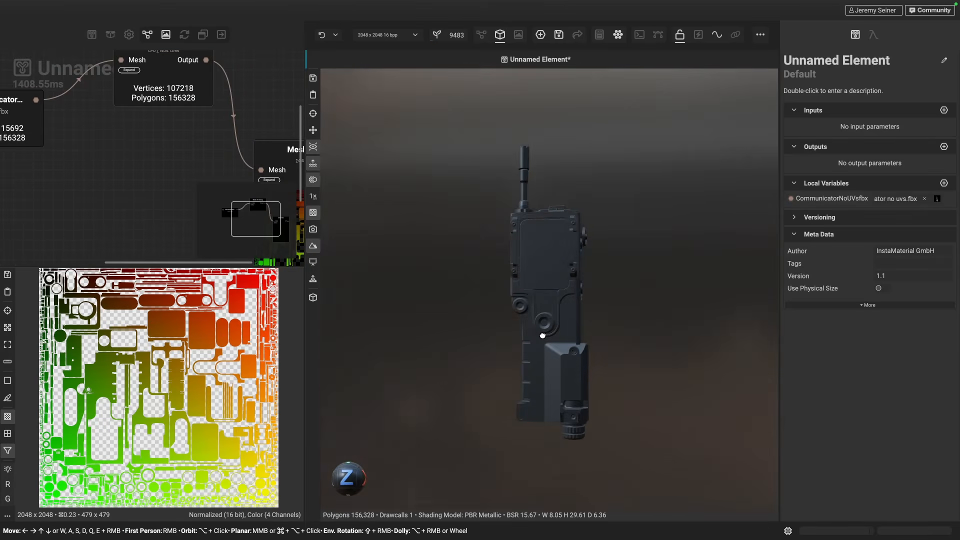
left_click(129, 34)
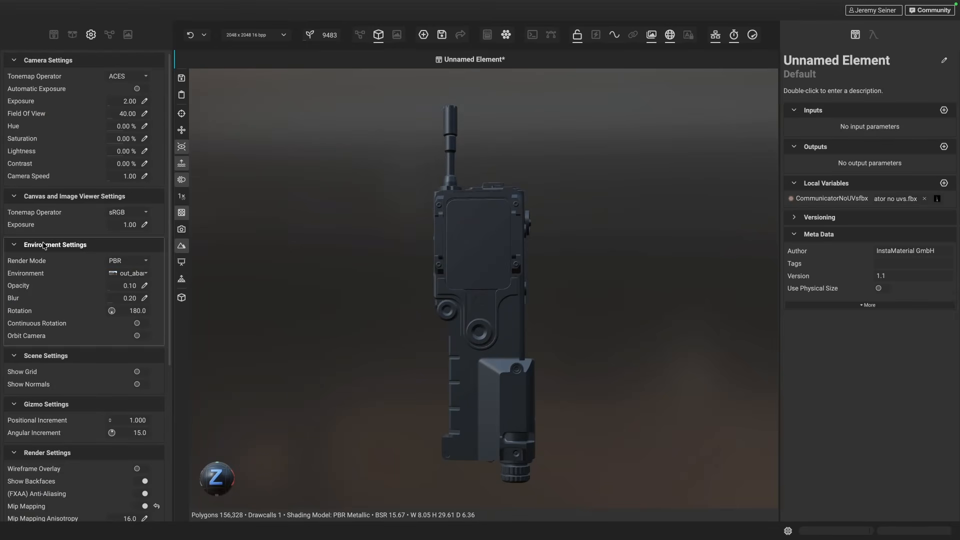
left_click(137, 263)
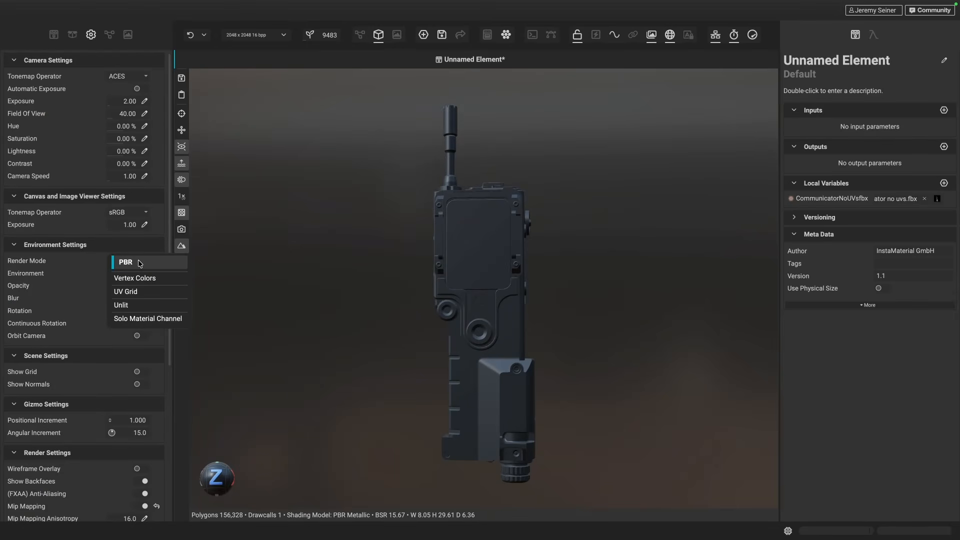
left_click(150, 293)
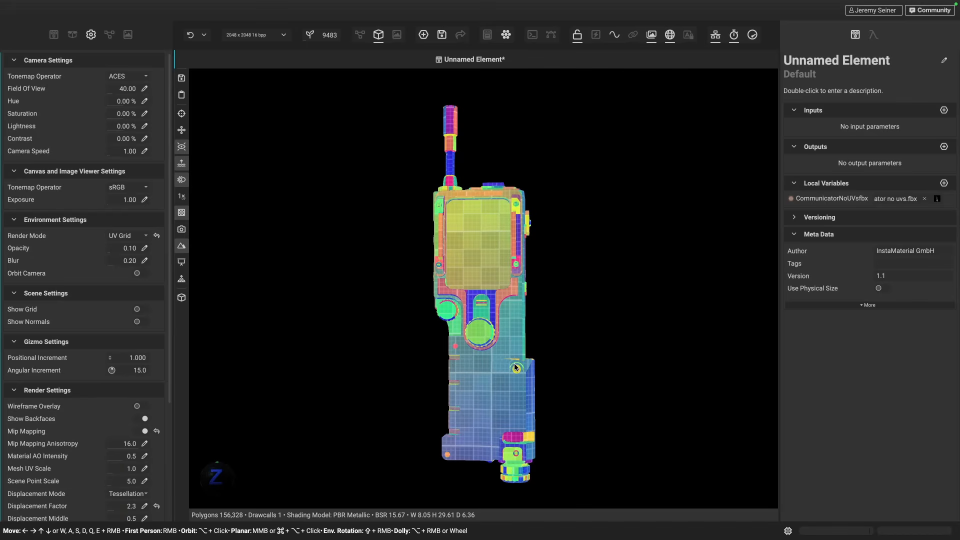
Step: Examine the UV grid on the communicator's front, side, top and knobs for distortion and island layout
left_click_drag(515, 368, 541, 374, "alt")
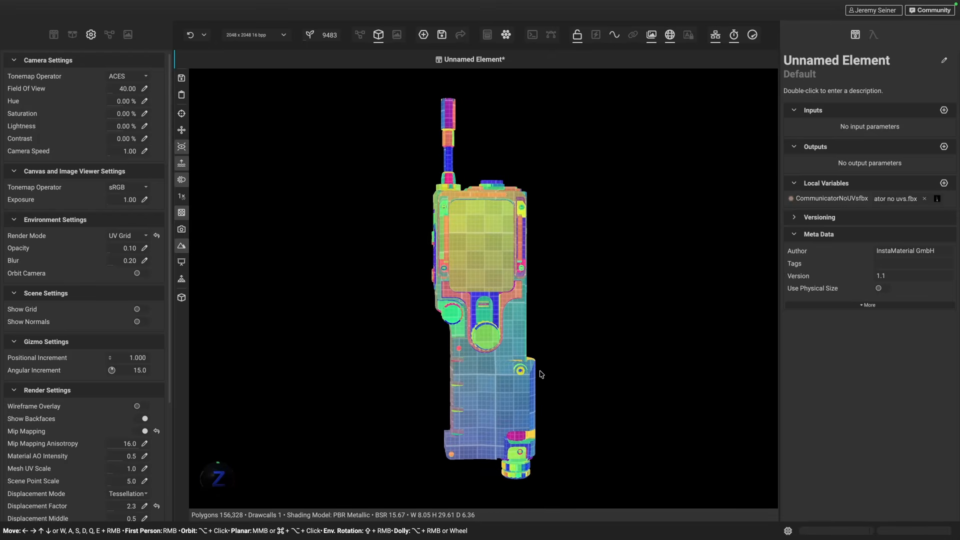
left_click_drag(467, 304, 525, 337, "alt")
scroll(496, 240, "up", 5)
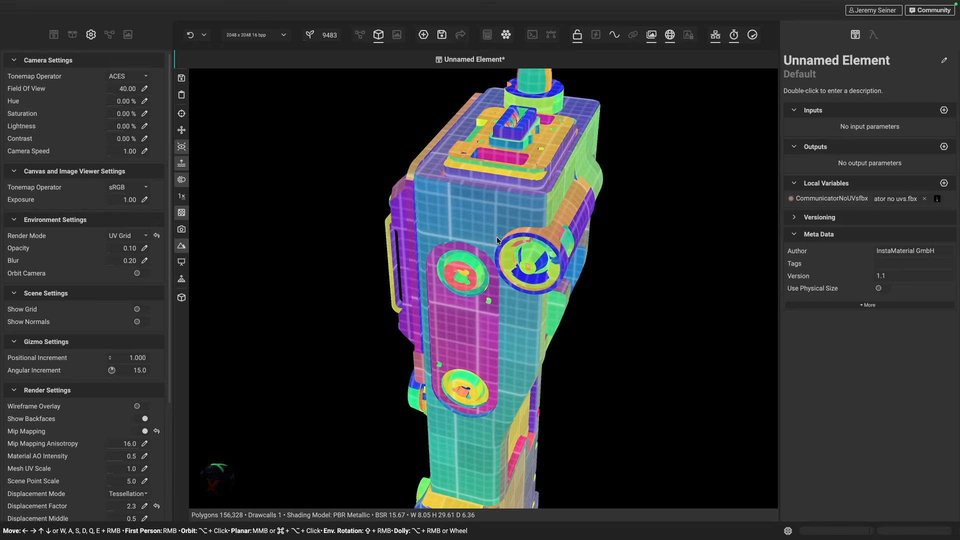
left_click_drag(497, 240, 504, 198, "alt")
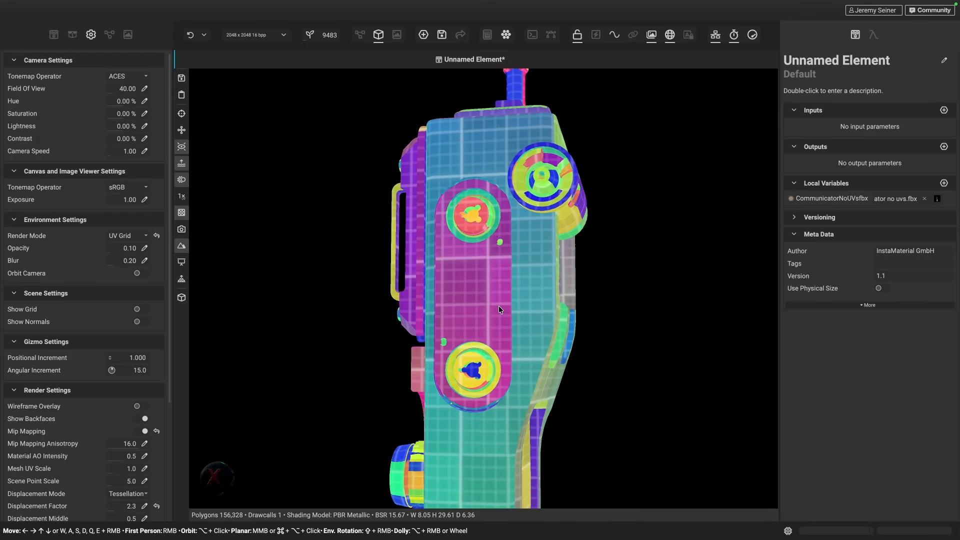
mouse_move(499, 309)
left_mouse_down("alt")
mouse_move(554, 310)
mouse_move(486, 298)
left_mouse_up("alt")
scroll(486, 298, "down", 5)
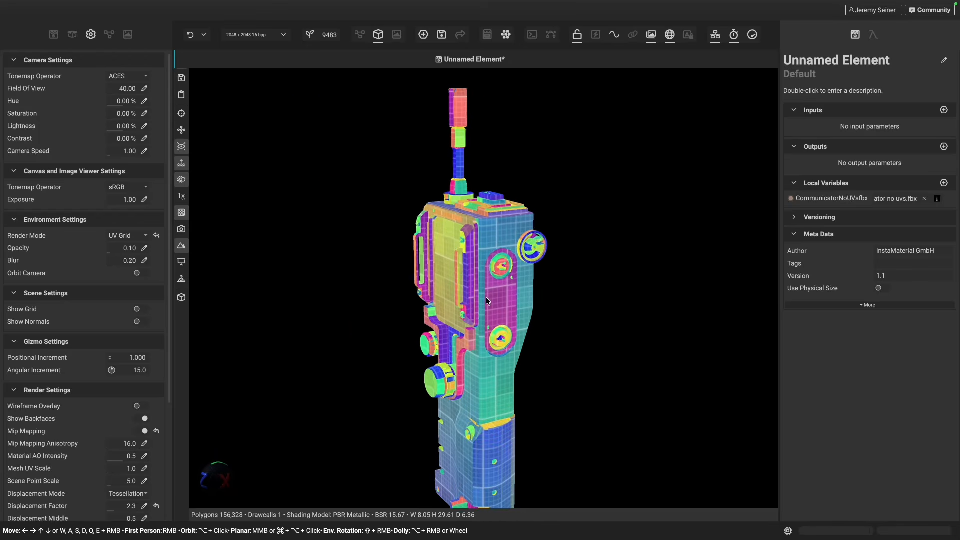
middle_click_drag(486, 298, 484, 260)
left_click_drag(465, 295, 522, 298, "alt")
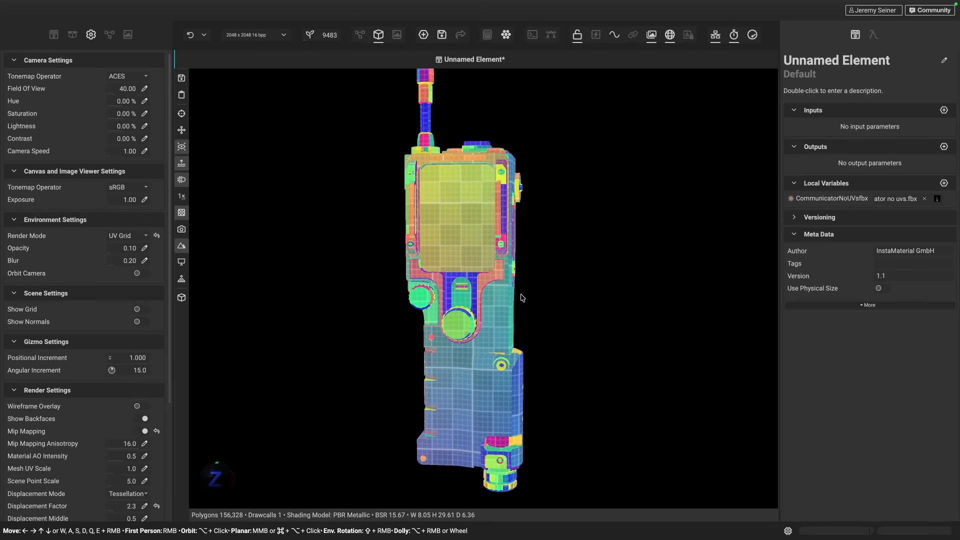
Step: Return to the node graph and align the Communicator mesh, Mesh UV Unwrap and Mesh UV nodes in a row
left_click(360, 35)
left_click_drag(700, 402, 707, 281)
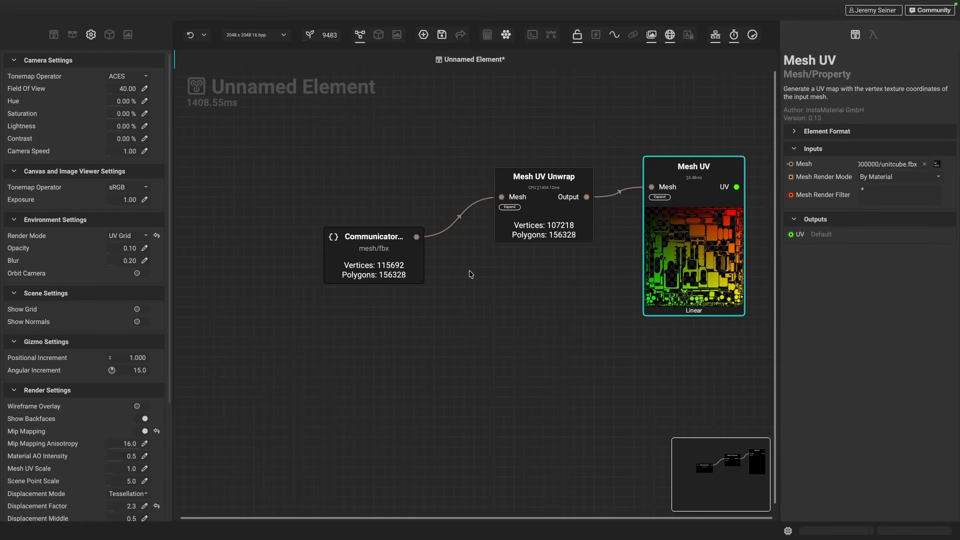
left_click_drag(378, 273, 378, 232)
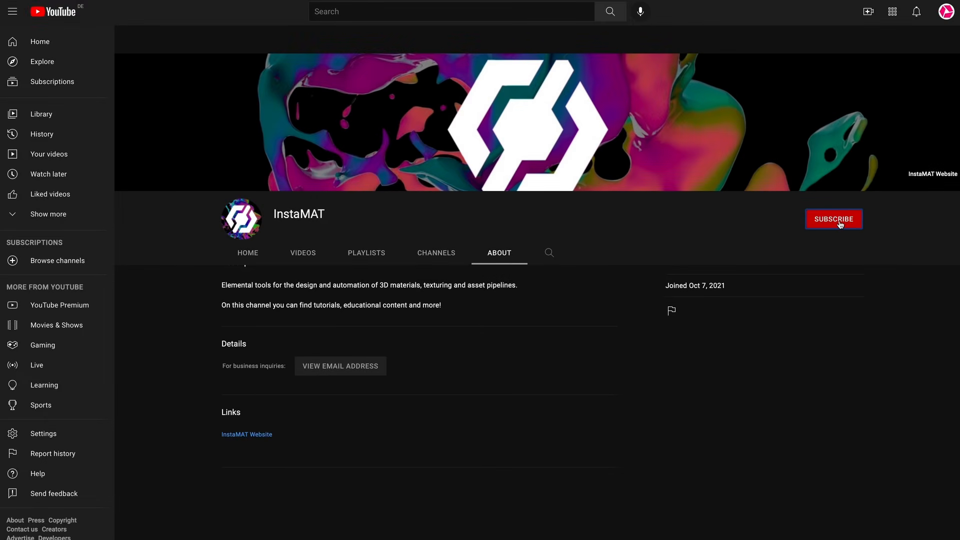
Step: Switch to YouTube, subscribe to the InstaMAT channel and set its notifications to All
left_click(840, 225)
left_click(857, 223)
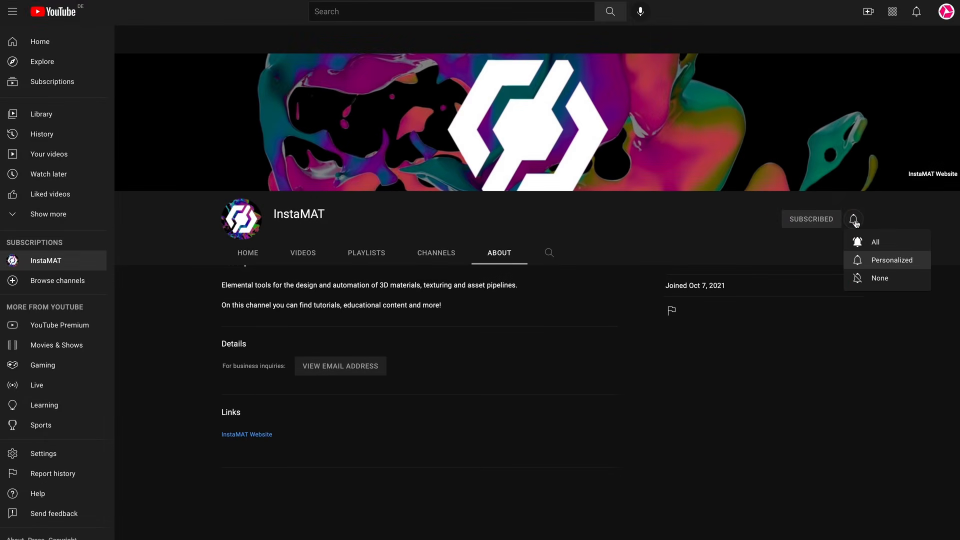
left_click(887, 243)
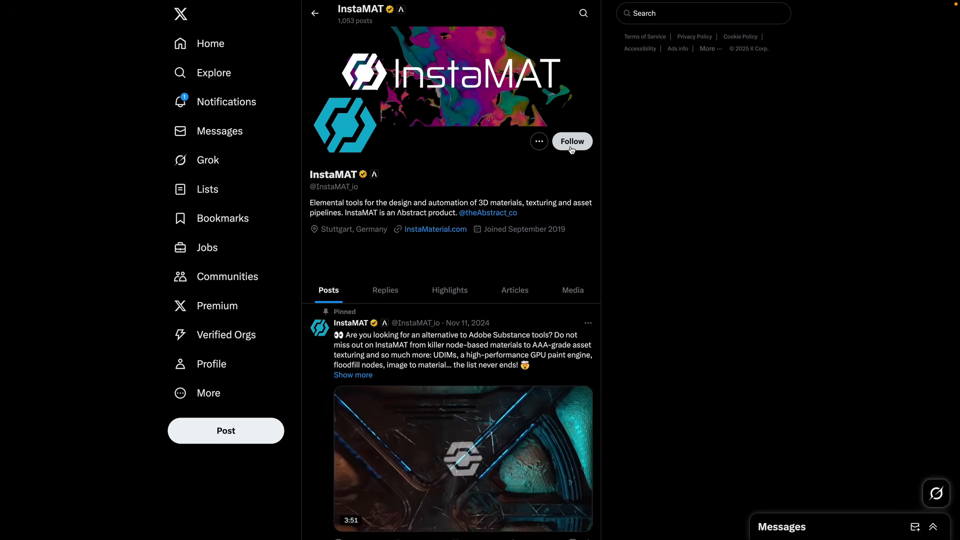
Step: Switch to X to follow the InstaMAT account, and browse the categories of the Abstract Community forum
left_click(571, 142)
left_click(528, 142)
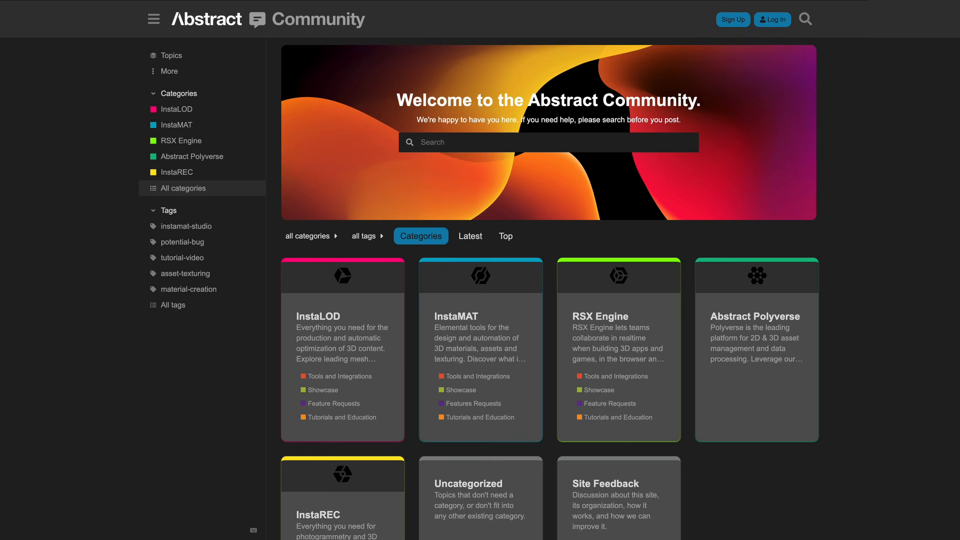
scroll(550, 289, "down", 3)
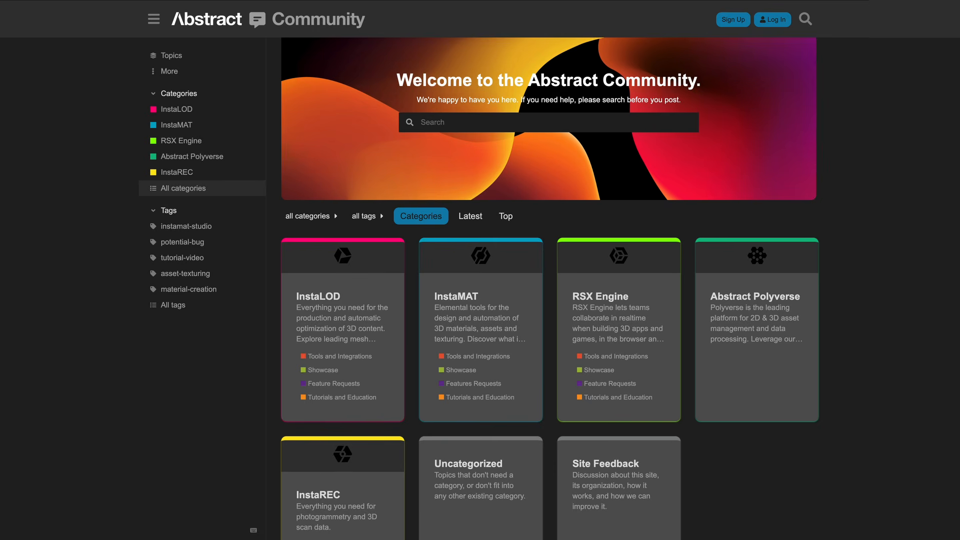
scroll(550, 289, "down", 1)
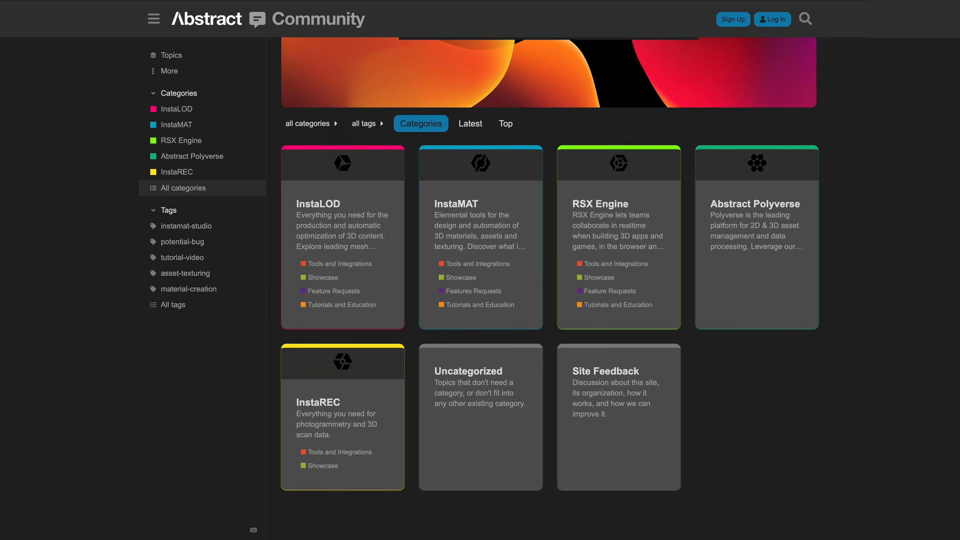